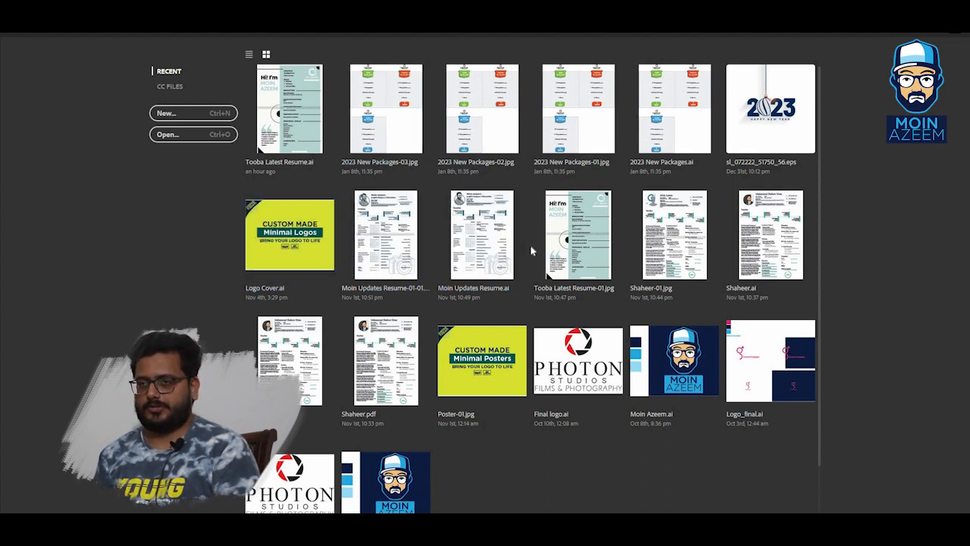
Start a new document and enter a width of 45 inches in the preset details.
left_click(180, 113)
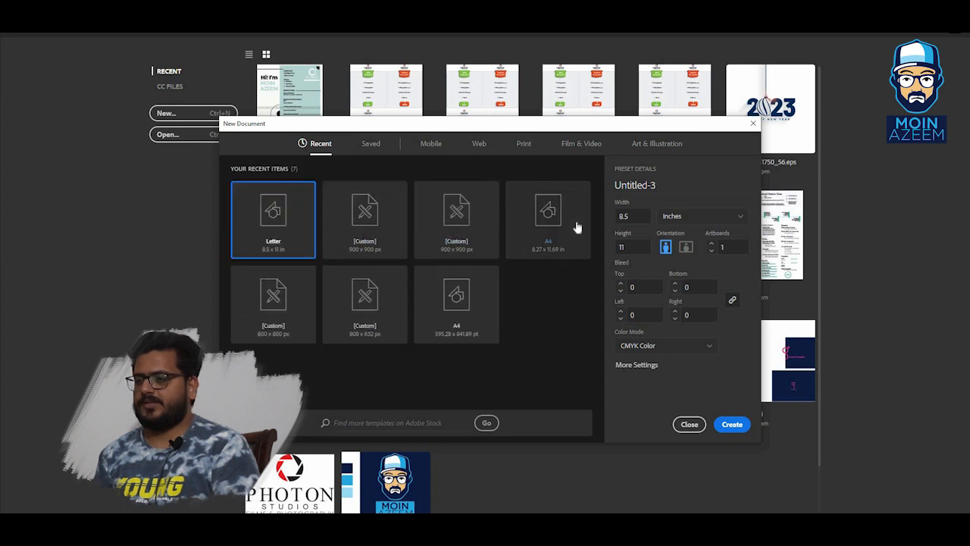
double_click(633, 216)
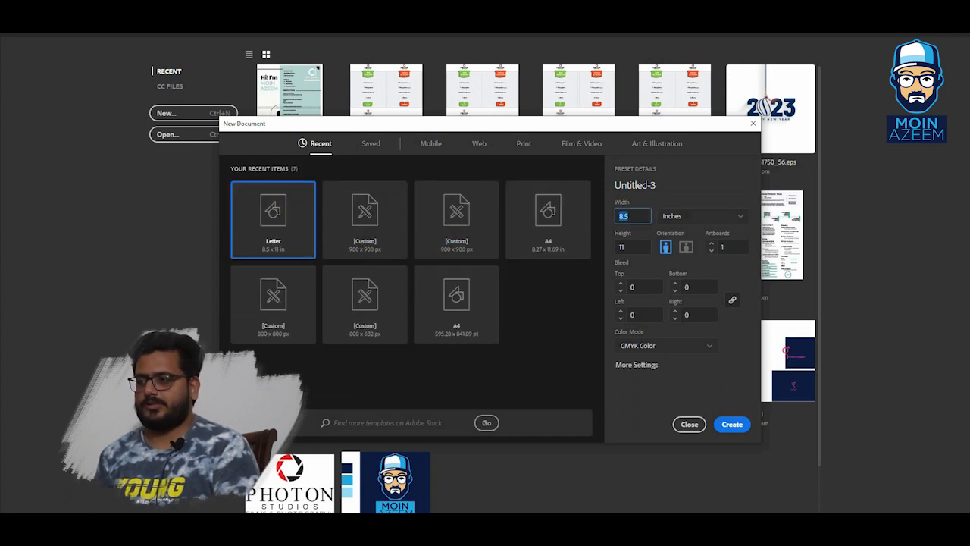
type("45")
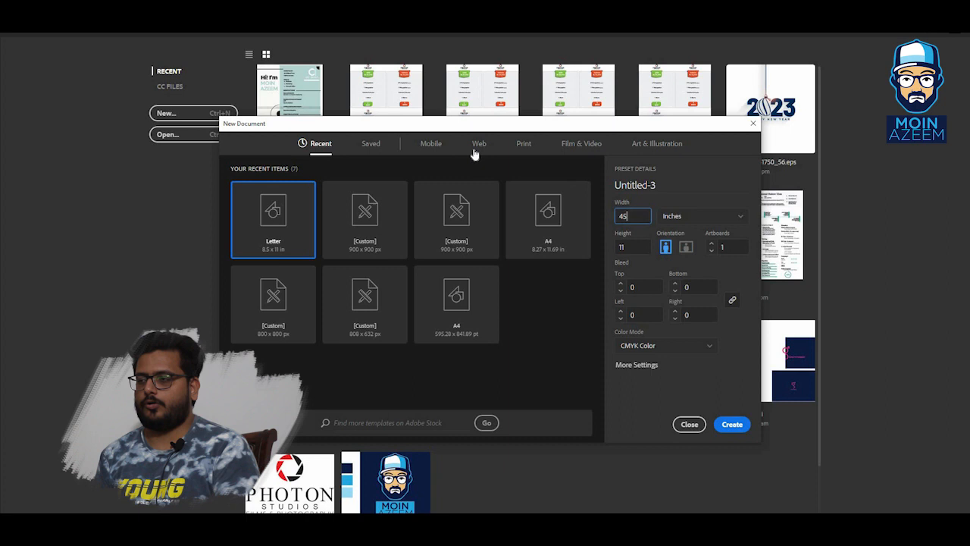
left_click(680, 216)
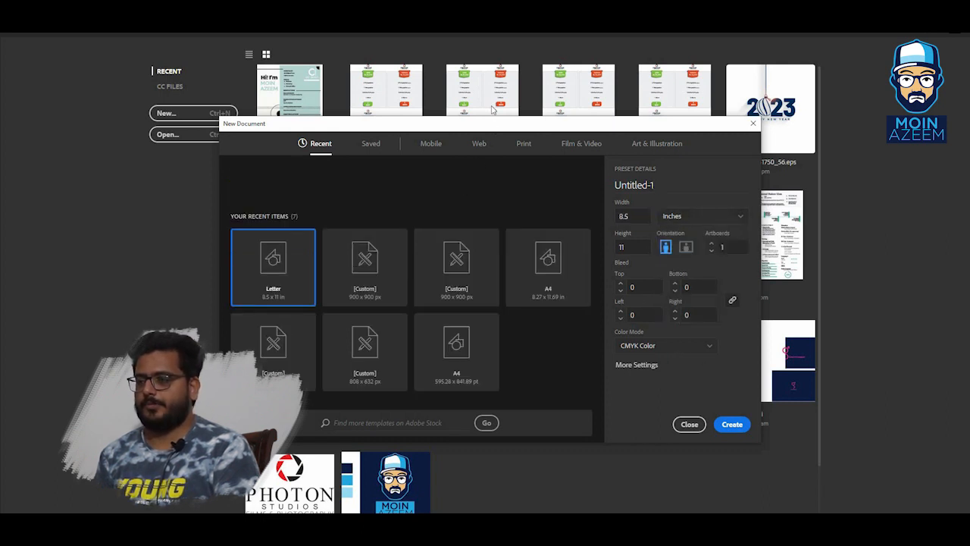
left_click_drag(493, 126, 493, 98)
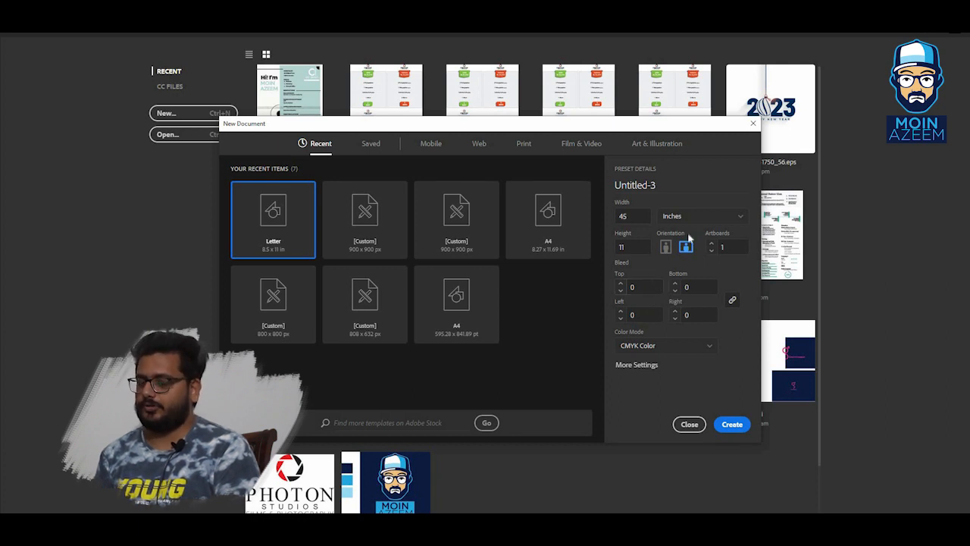
Create a Letter-size print document with its units set to inches.
left_click(524, 144)
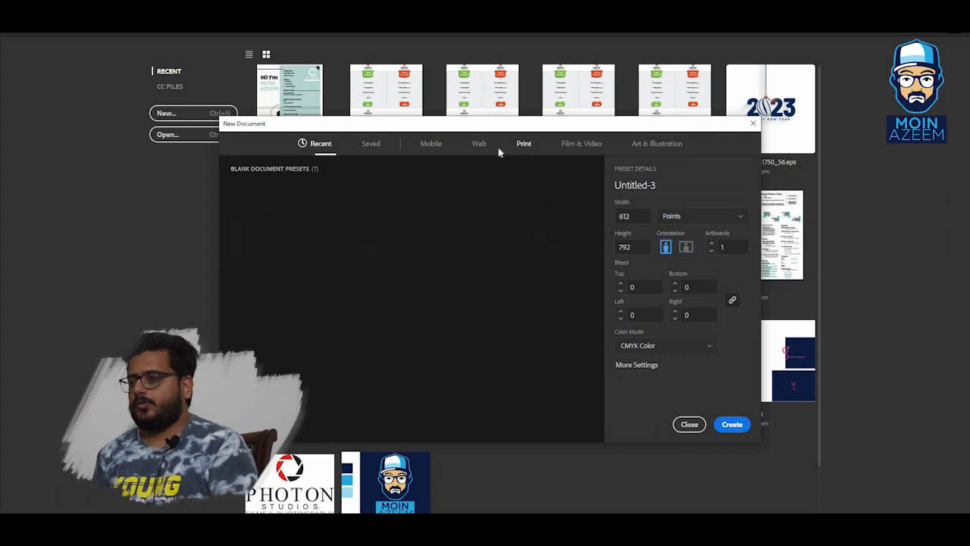
left_click(682, 221)
left_click(673, 268)
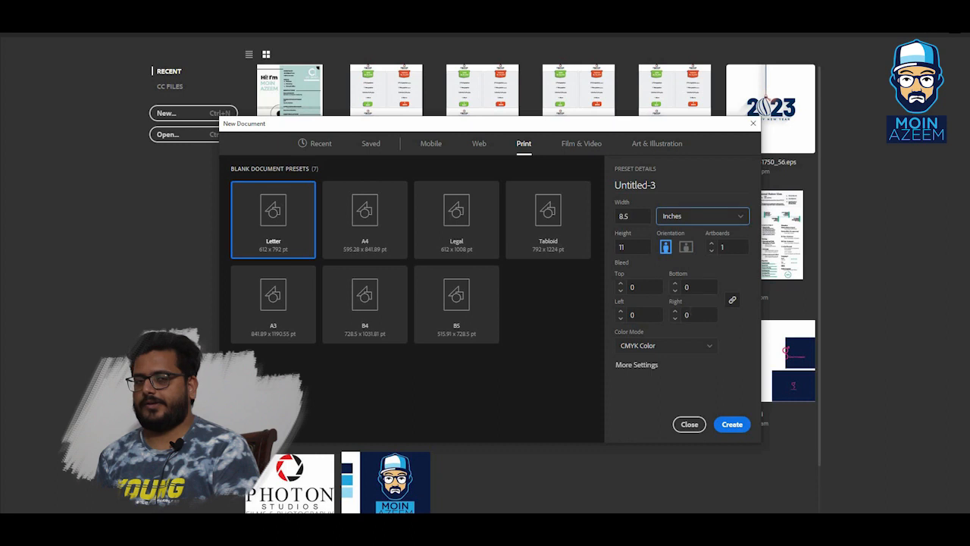
left_click(729, 425)
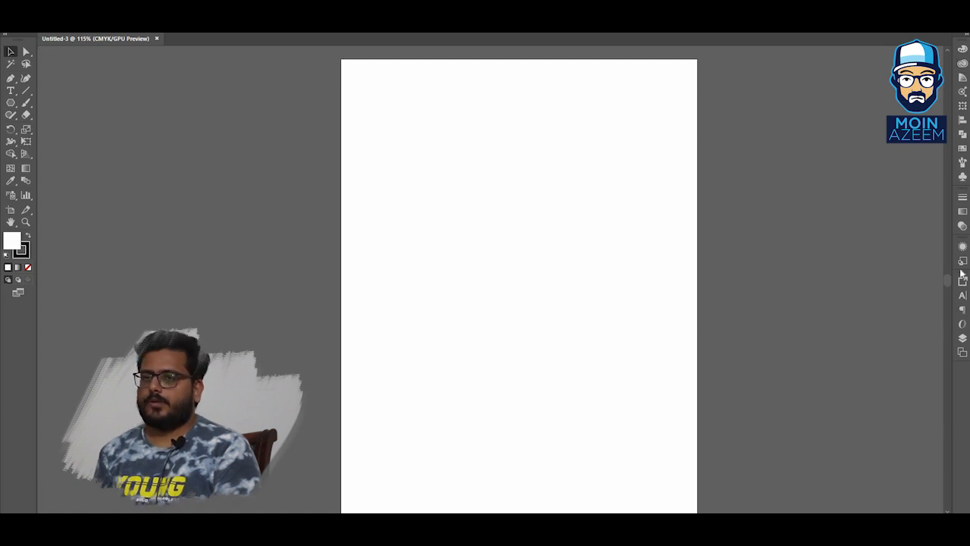
left_click(962, 338)
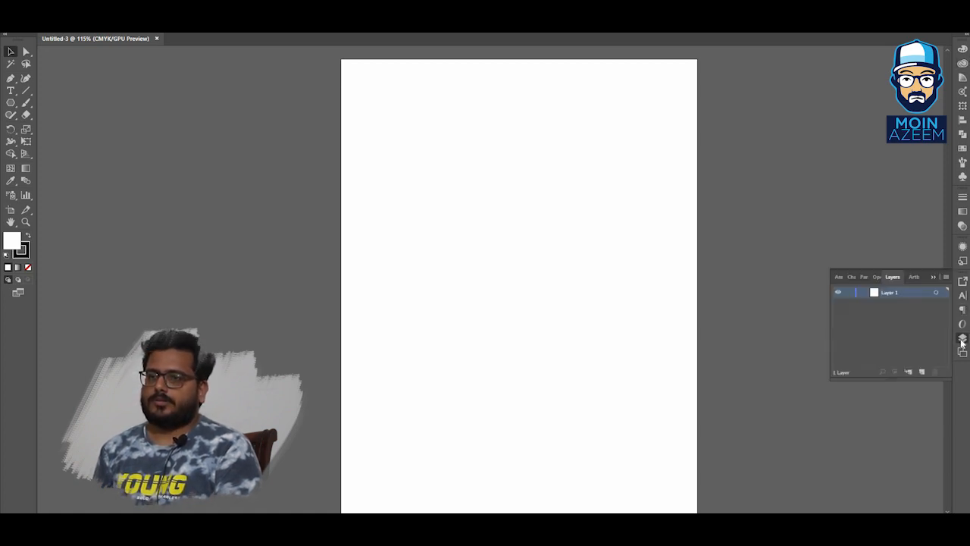
left_click(962, 338)
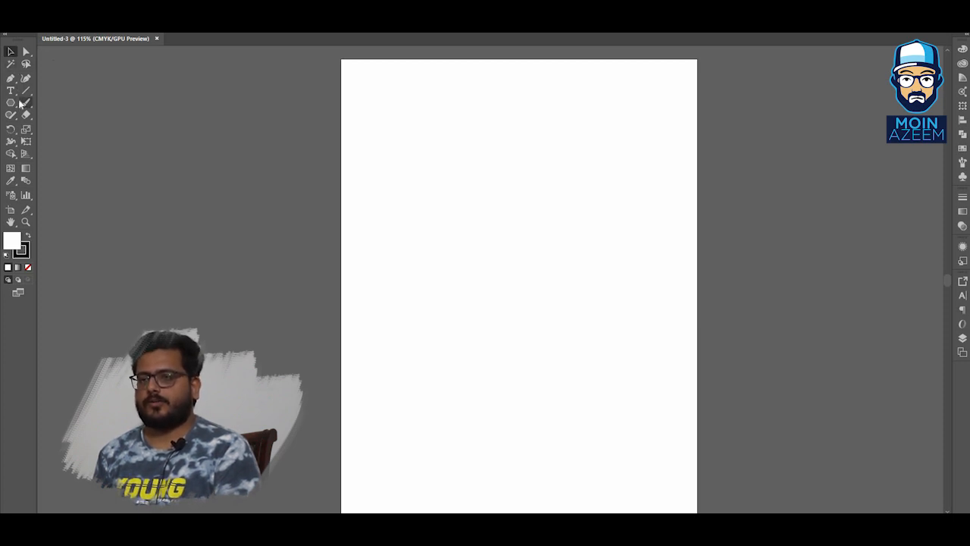
left_click_drag(11, 102, 70, 102)
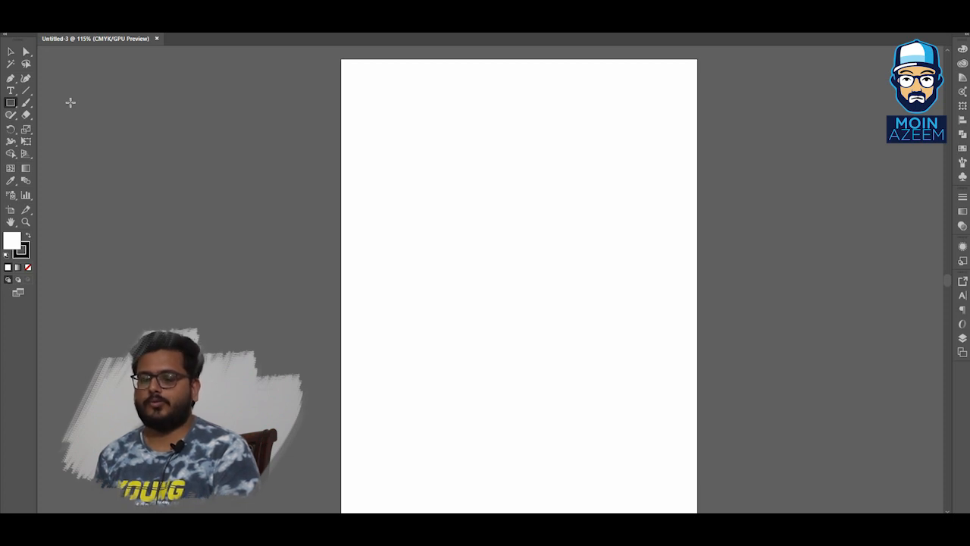
left_click(10, 52)
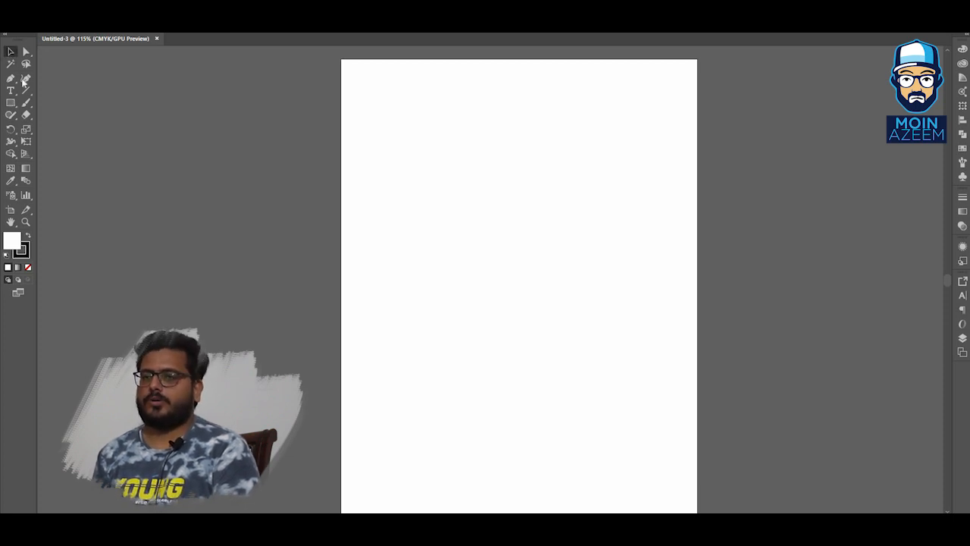
left_click(10, 103)
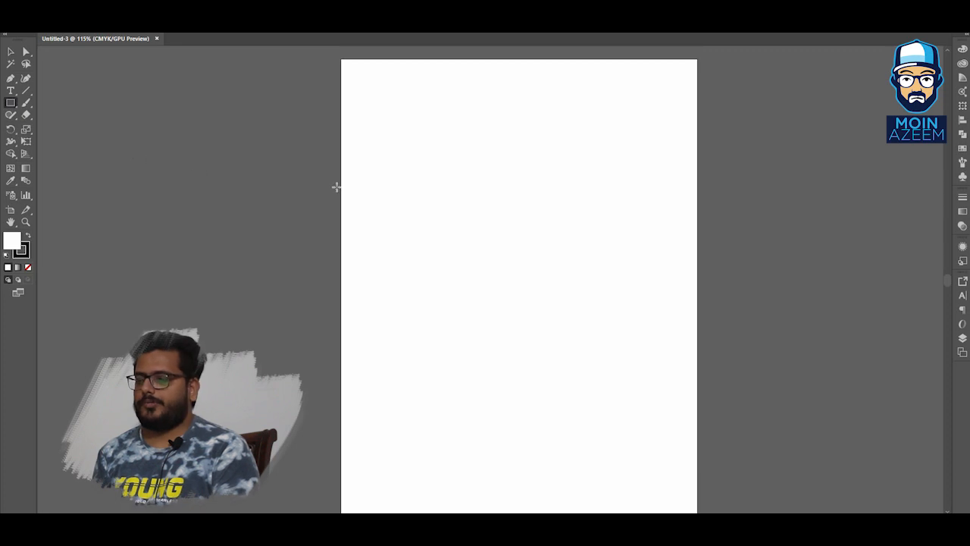
mouse_move(372, 138)
left_mouse_down()
mouse_move(477, 225)
mouse_move(539, 229)
mouse_move(545, 217)
left_mouse_up()
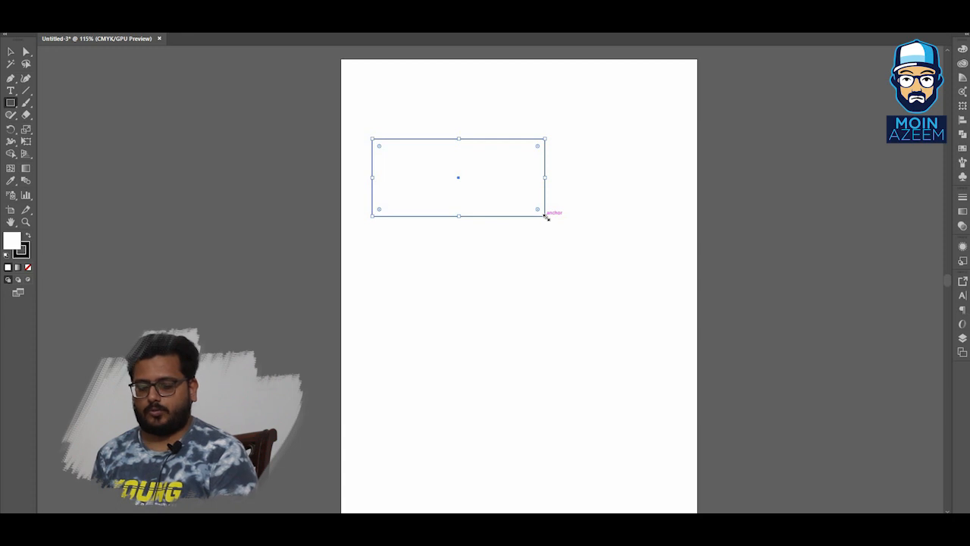
key("ctrl+z")
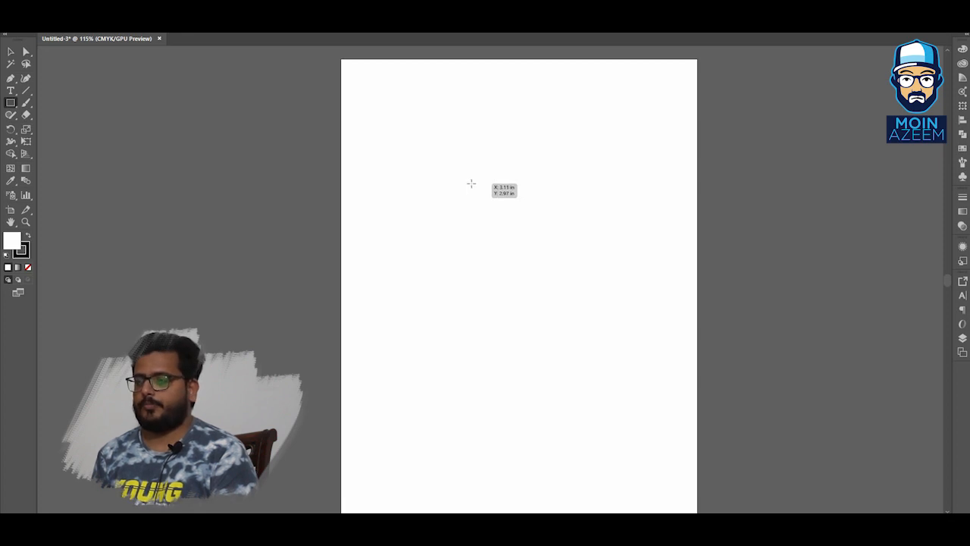
left_click_drag(396, 117, 499, 194)
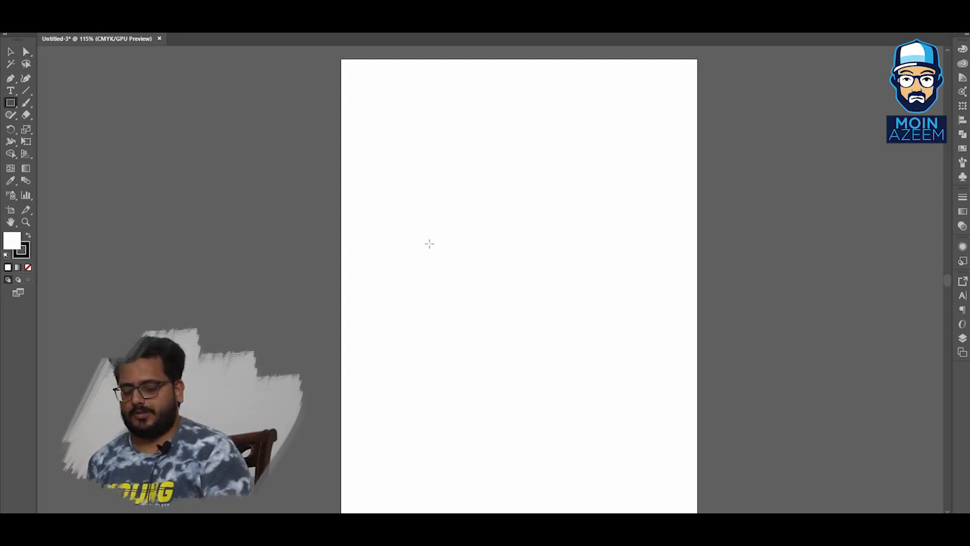
left_click_drag(386, 141, 595, 197)
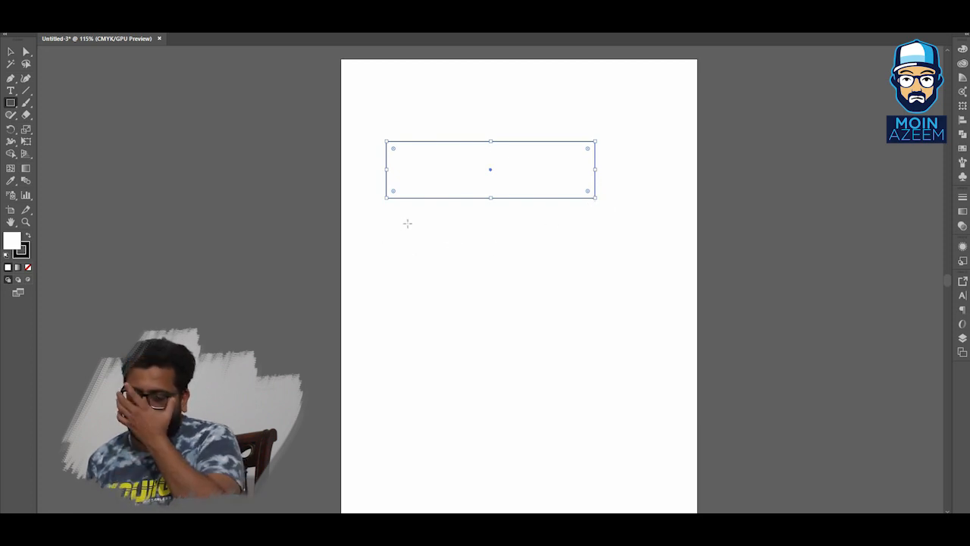
mouse_move(391, 227)
left_mouse_down()
mouse_move(484, 275)
mouse_move(599, 311)
left_mouse_up()
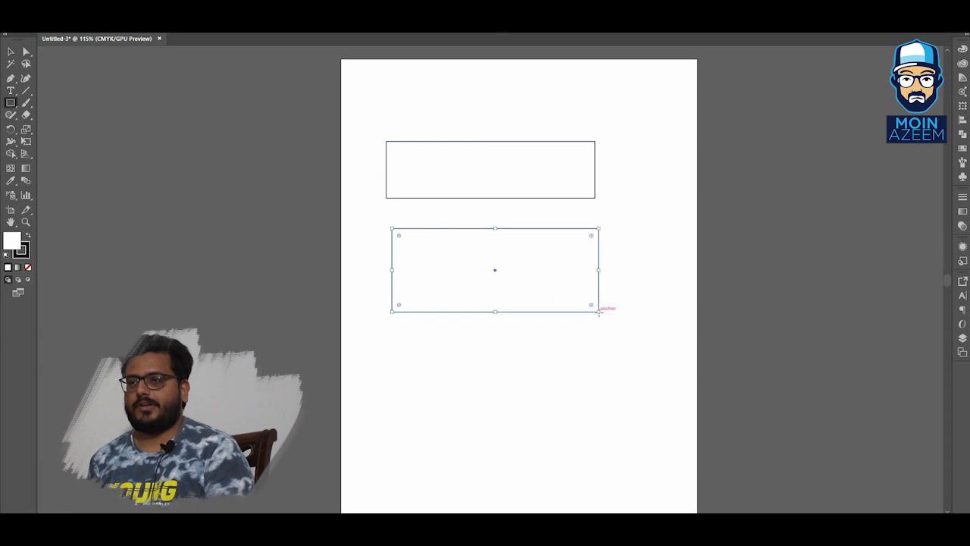
key("ctrl+z")
key("ctrl+z")
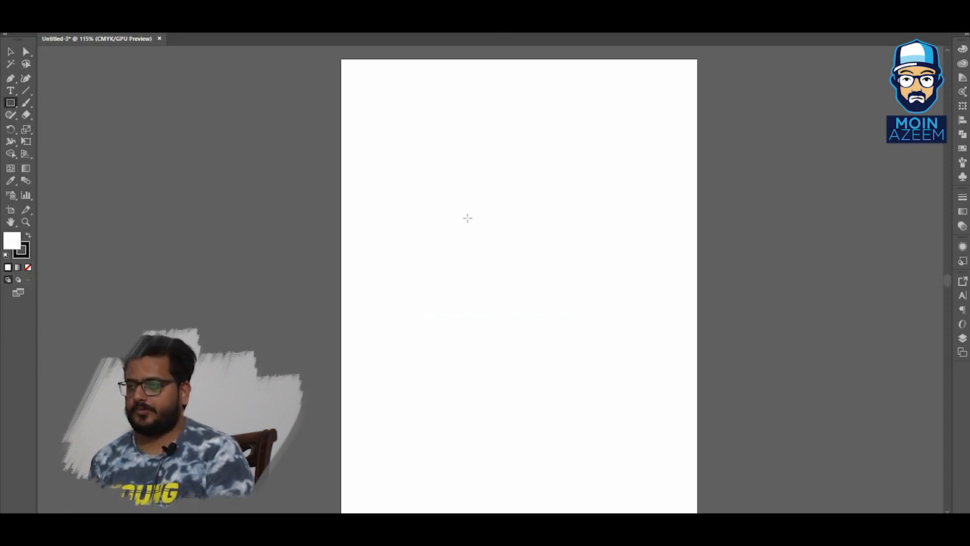
Create a 3 in by 4 in rectangle numerically, then undo it.
left_click(469, 224)
left_click_drag(395, 136, 437, 182)
type("3")
key("Tab")
type("4")
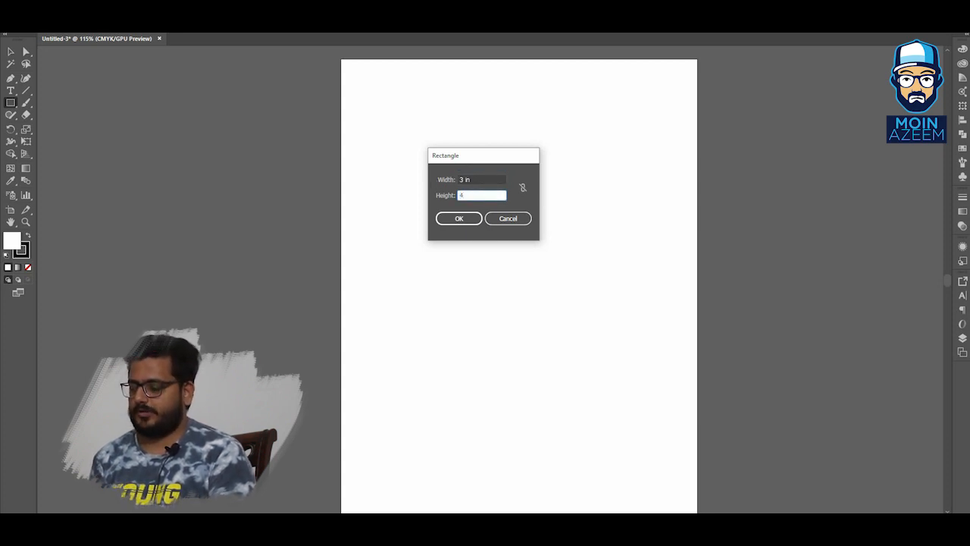
left_click(457, 219)
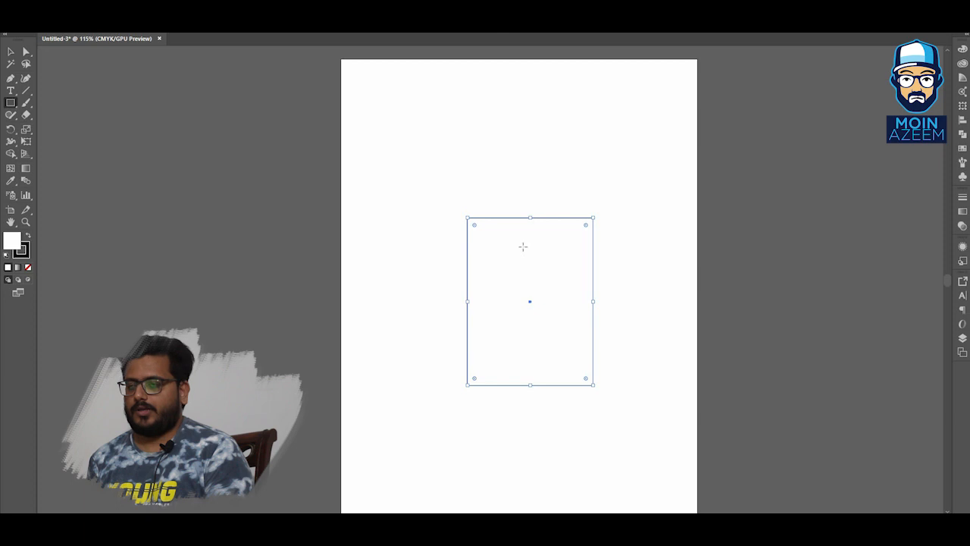
key("ctrl+z")
Create a 4 in by 4 in square rectangle numerically.
left_click(491, 208)
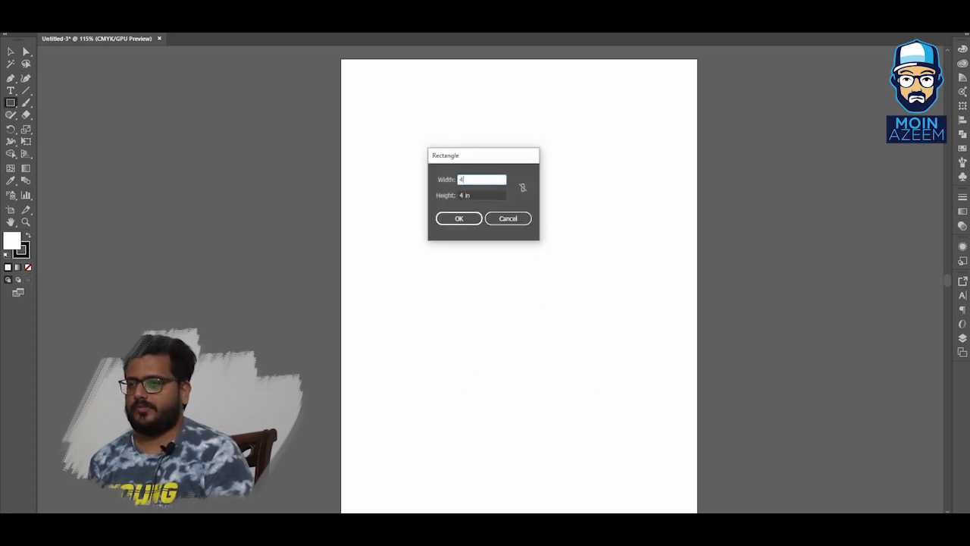
type("4")
key("Return")
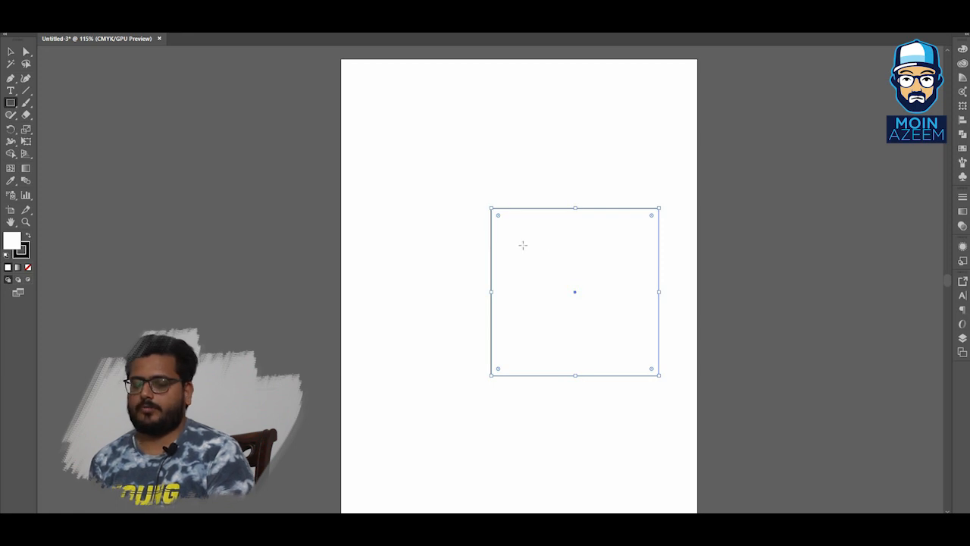
Move the square toward the upper-left area of the artboard and reselect it.
key("v")
left_click_drag(581, 253, 477, 163)
left_click(580, 220)
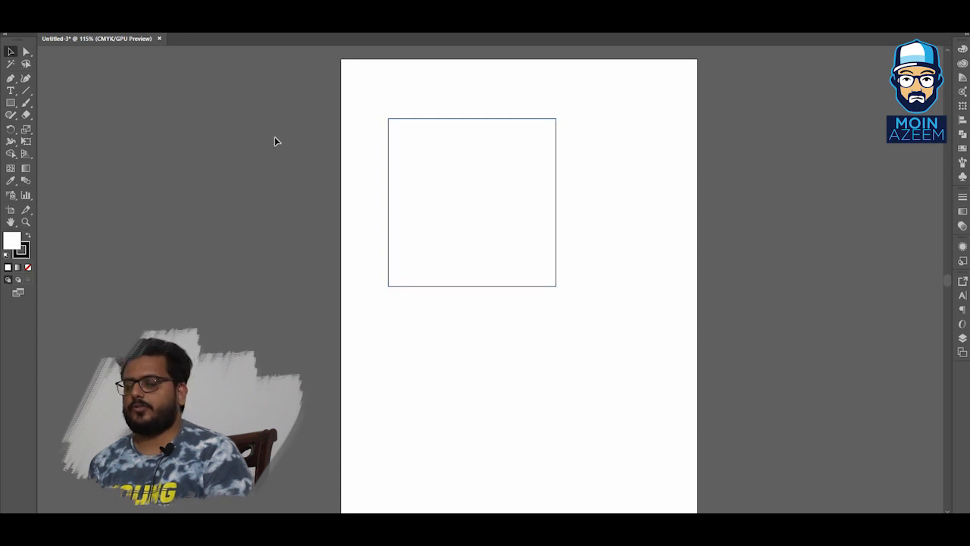
left_click(419, 177)
left_click(398, 166)
left_click(144, 128)
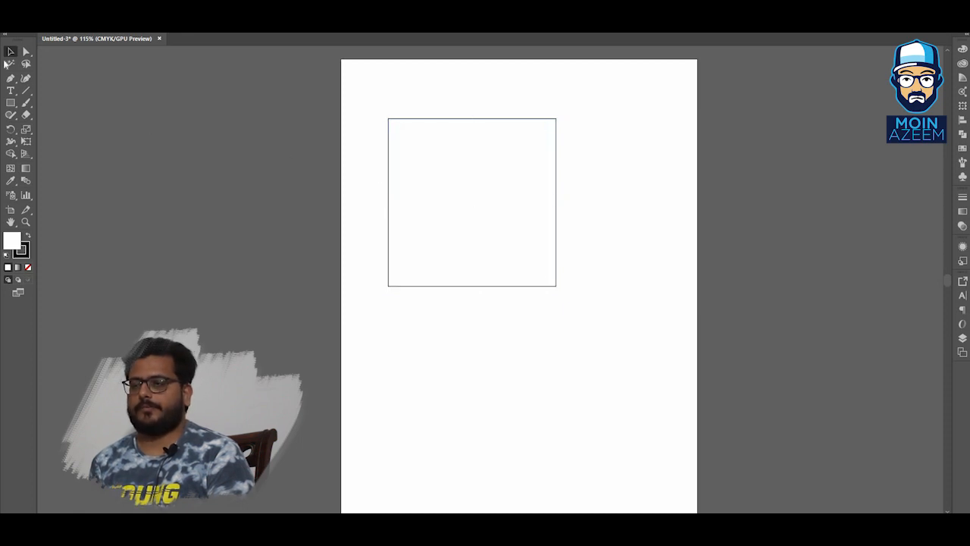
left_click(426, 163)
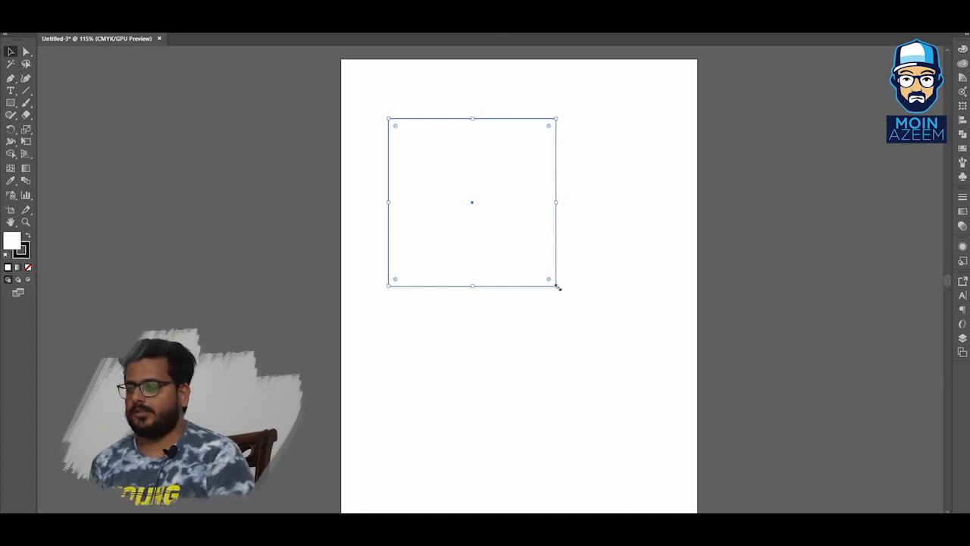
Enlarge the square by its corner handle and move it lower on the artboard.
mouse_move(558, 288)
left_mouse_down()
mouse_move(500, 234)
mouse_move(622, 329)
mouse_move(469, 216)
mouse_move(516, 250)
mouse_move(490, 229)
mouse_move(516, 232)
mouse_move(542, 273)
mouse_move(510, 258)
mouse_move(534, 266)
mouse_move(530, 275)
mouse_move(549, 289)
left_mouse_up()
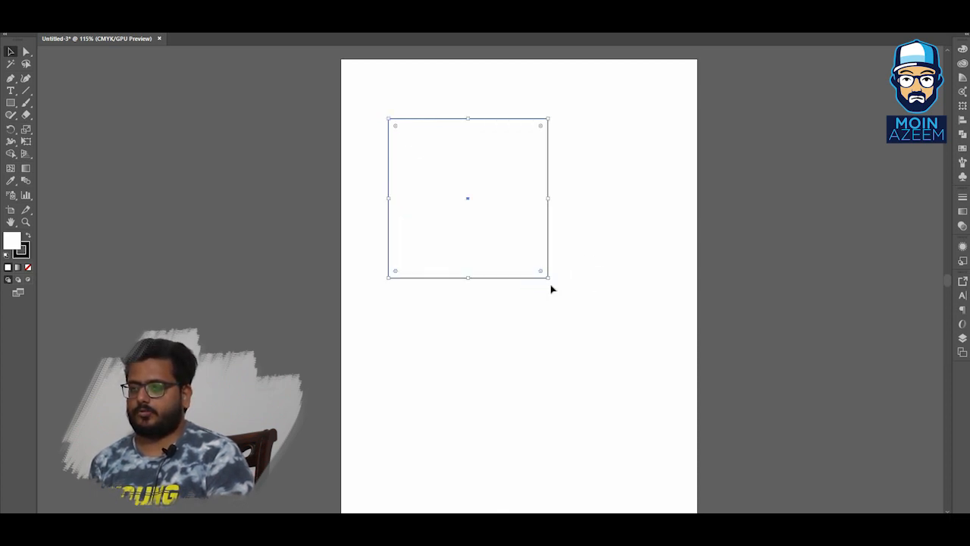
left_click(547, 277)
left_click_drag(551, 271, 596, 325)
key("ctrl+z")
key("ctrl+z")
left_click(629, 324)
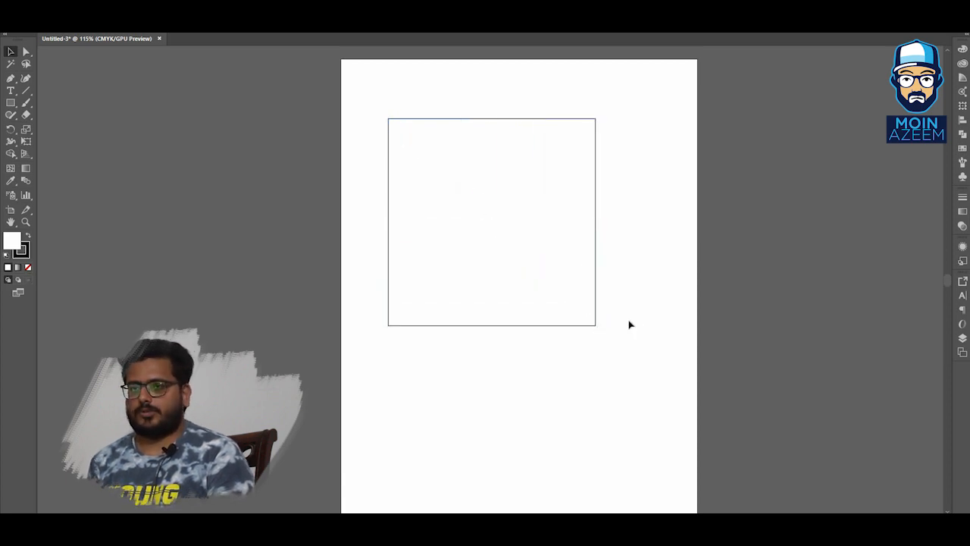
left_click(596, 325)
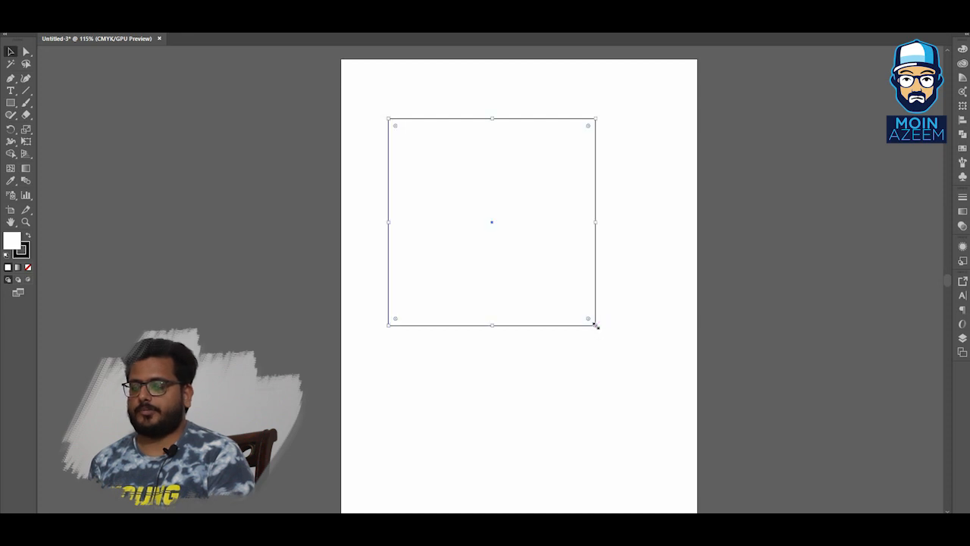
left_click_drag(562, 297, 599, 335)
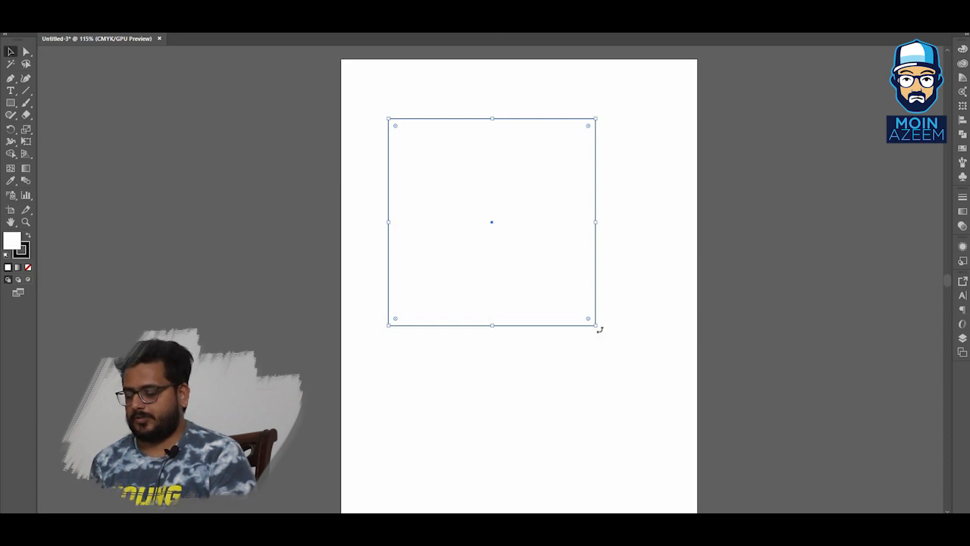
left_click_drag(598, 329, 600, 115)
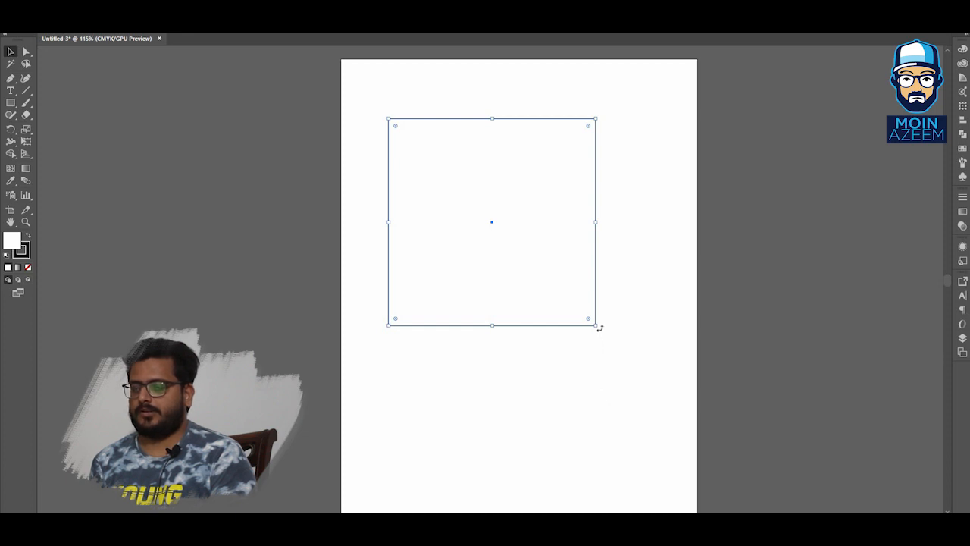
left_click_drag(599, 327, 640, 133)
left_click(609, 380)
left_click_drag(645, 378, 520, 290)
left_click_drag(472, 250, 478, 303)
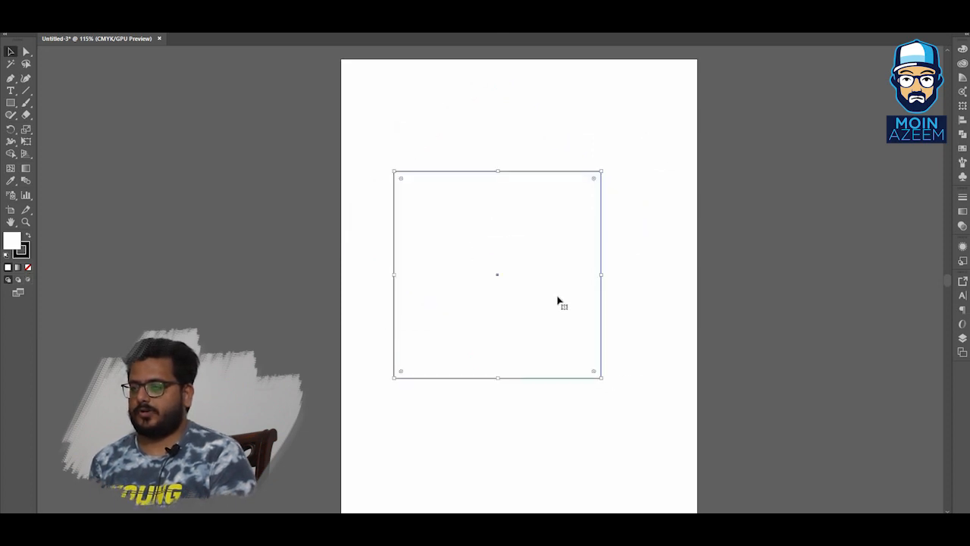
left_click(658, 289)
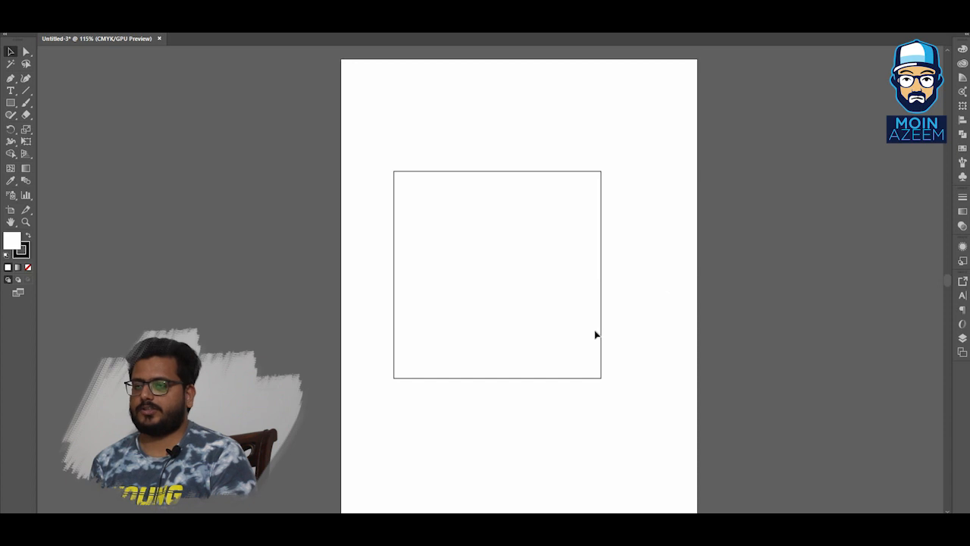
Scale the square down to a small box in the artboard's top-left corner.
left_click(582, 348)
left_click_drag(601, 376, 370, 81)
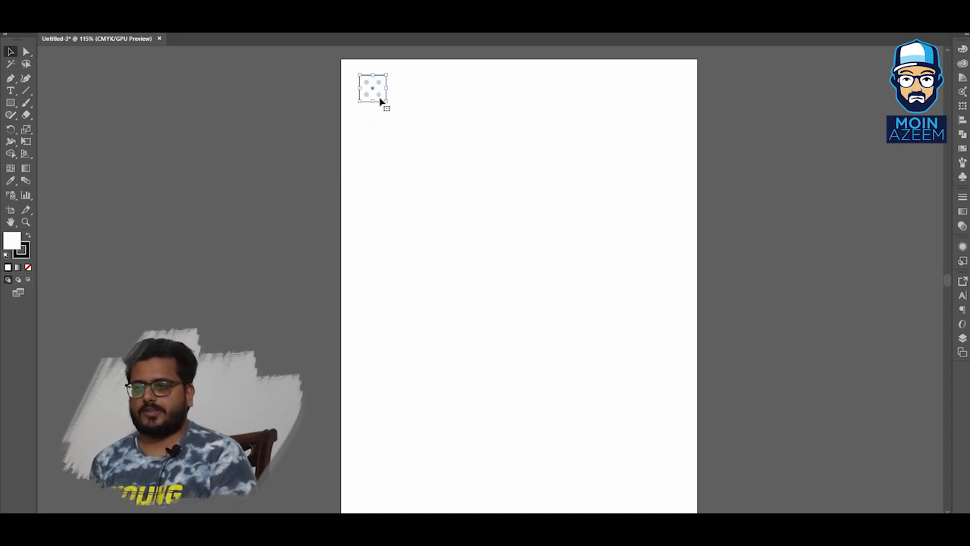
left_click(422, 116)
left_click_drag(375, 92, 584, 121)
left_click_drag(584, 116, 371, 88)
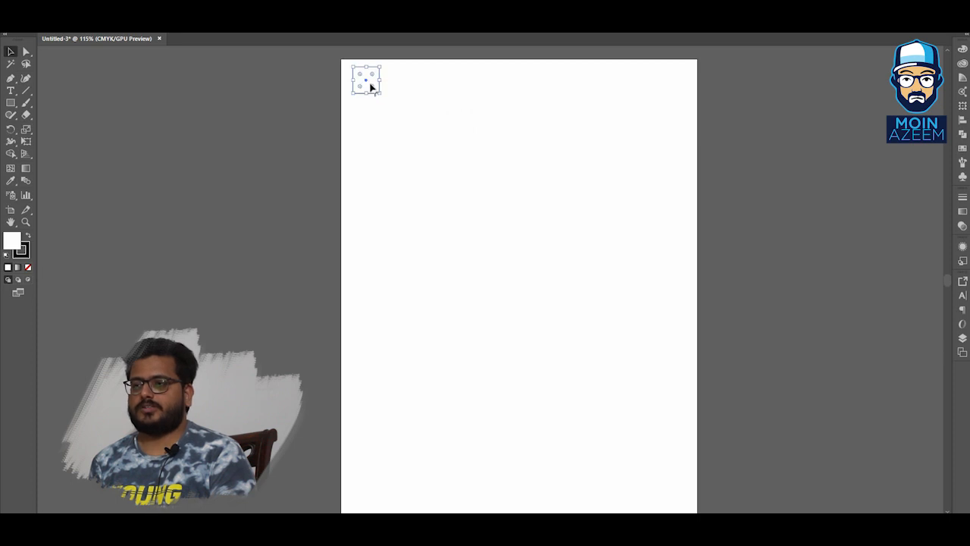
Duplicate the small square beside itself, move the copy around, and undo those changes.
left_click(390, 99)
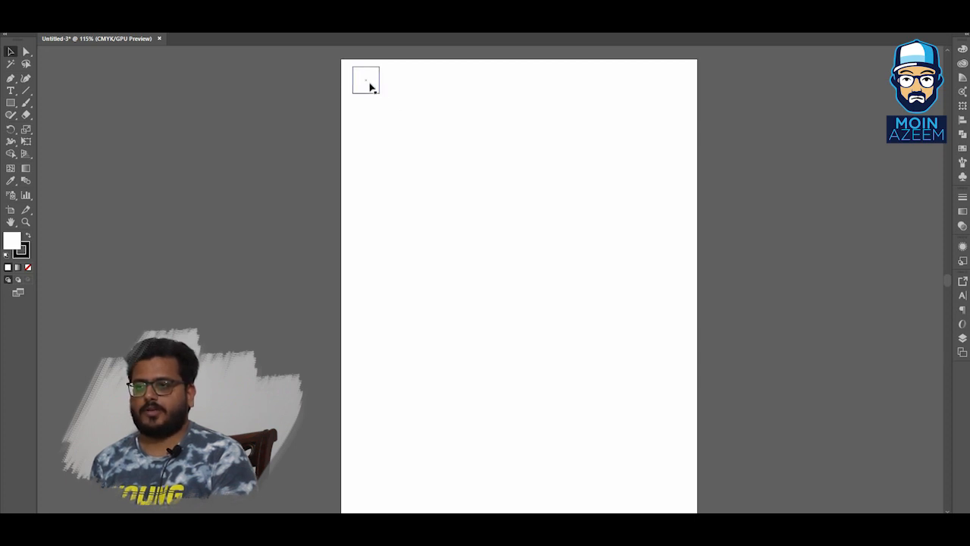
left_click_drag(377, 86, 409, 88)
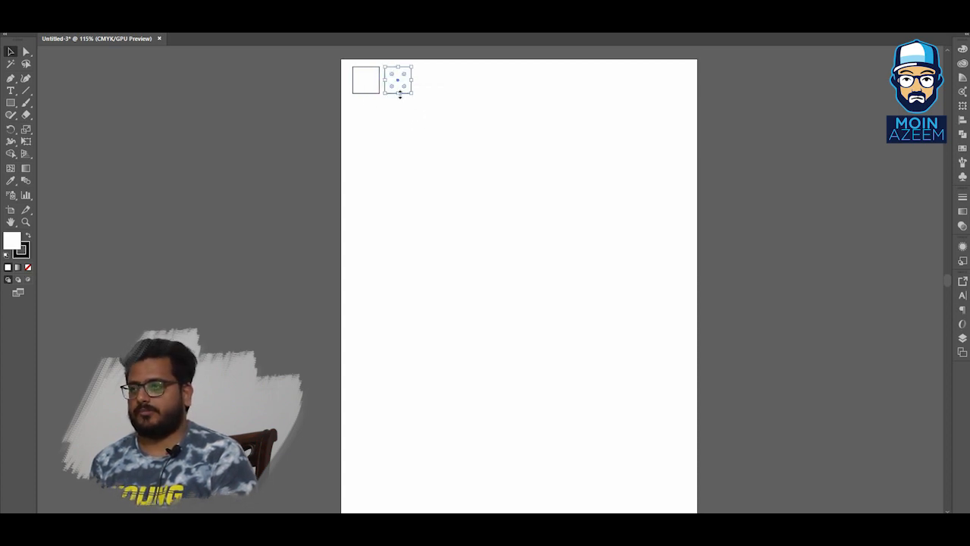
left_click_drag(401, 89, 416, 140)
left_click_drag(416, 140, 480, 154)
left_click_drag(478, 154, 440, 89)
key("ctrl+z")
key("ctrl+z")
key("ctrl+z")
key("ctrl+z")
key("ctrl+z")
key("ctrl+z")
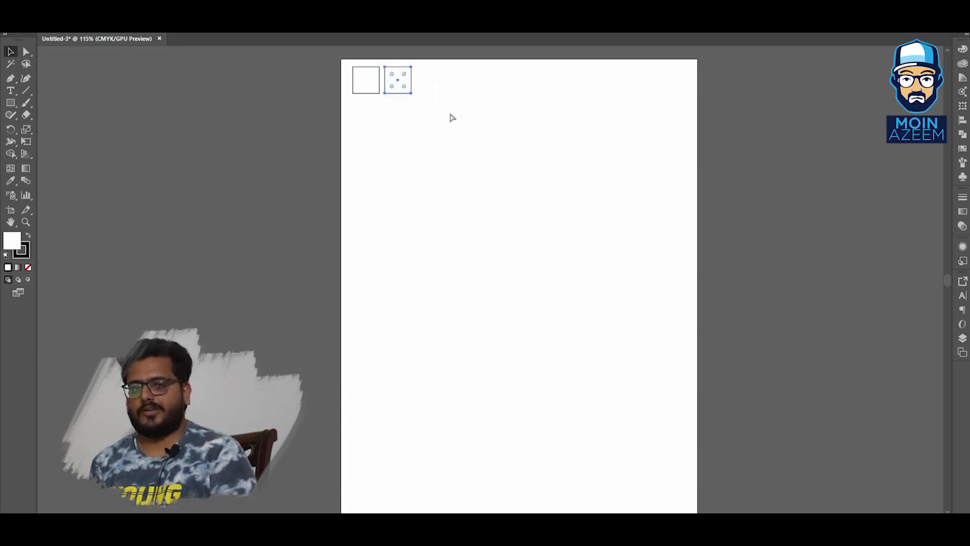
key("ctrl+z")
left_click(452, 119)
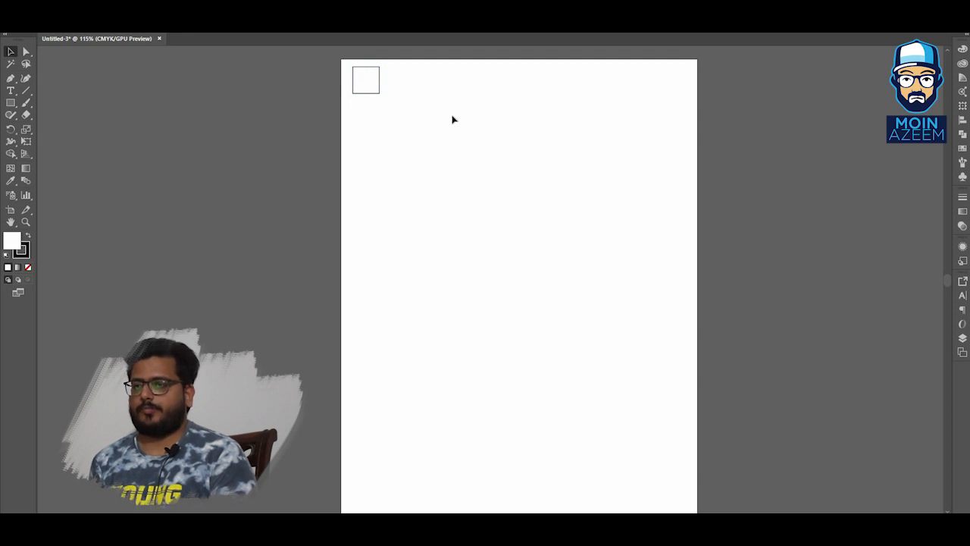
left_click(373, 89)
key("a")
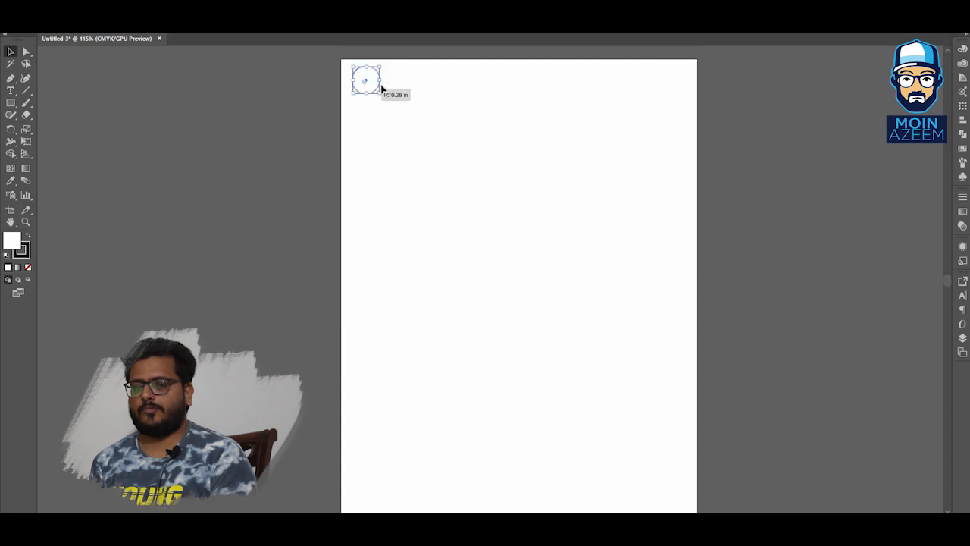
left_click(393, 90)
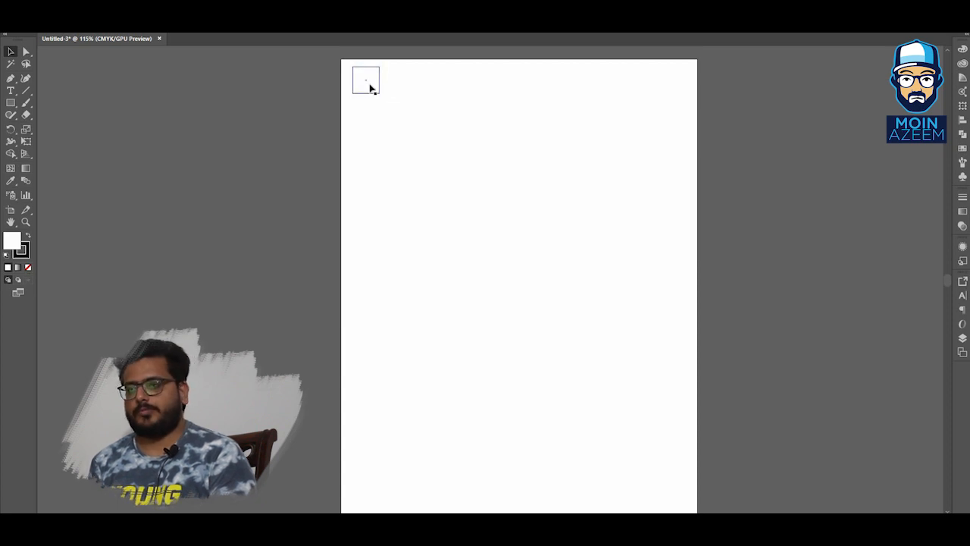
left_click_drag(378, 81, 417, 84)
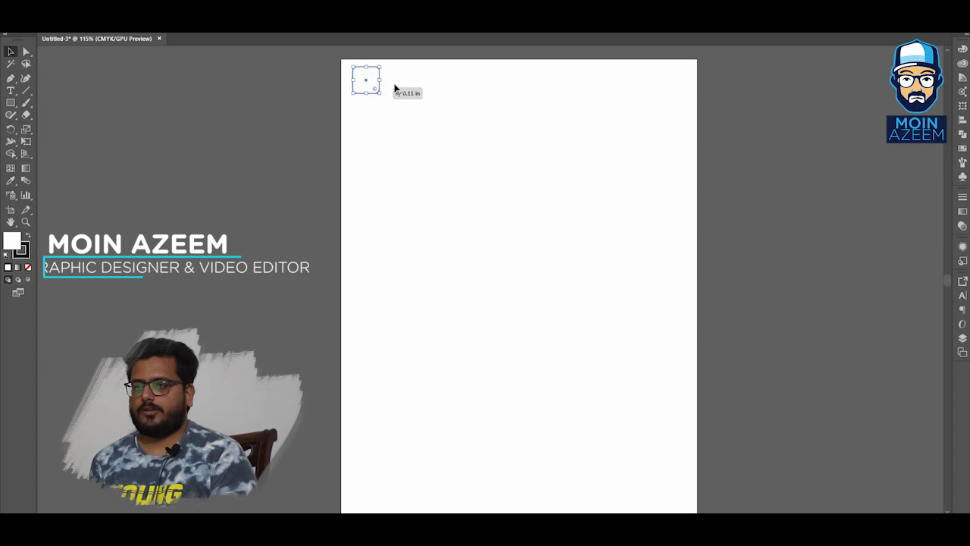
left_click_drag(394, 89, 390, 90)
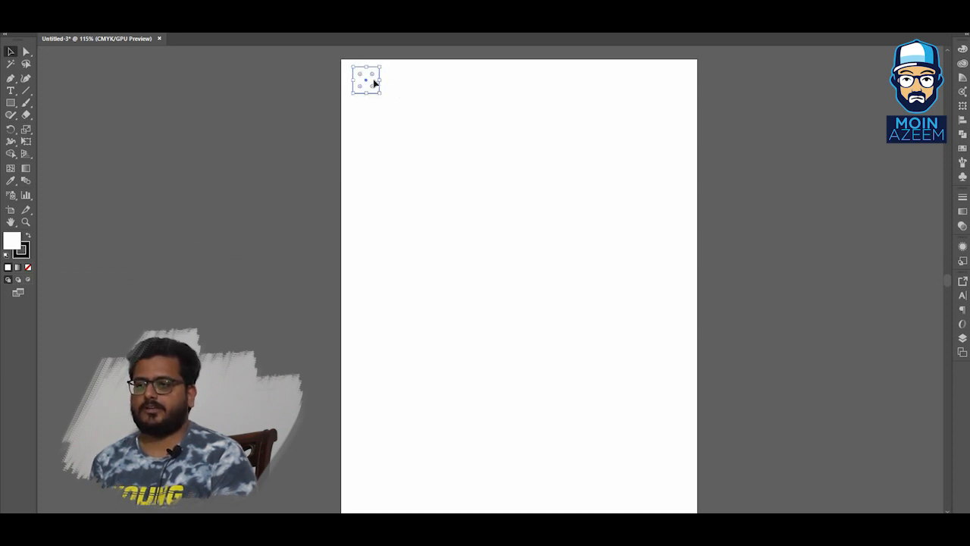
left_click_drag(383, 84, 392, 119)
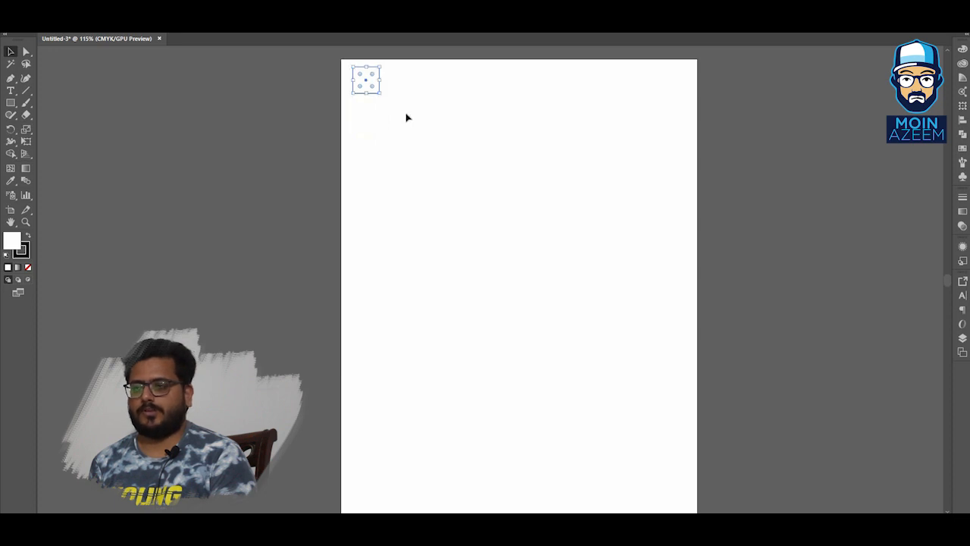
left_click(407, 118)
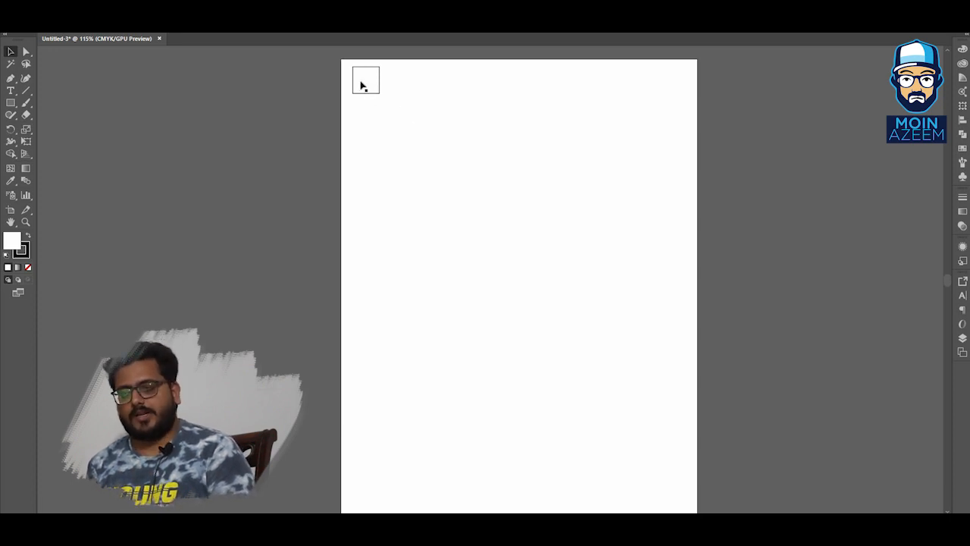
left_click(363, 85)
left_click_drag(380, 111, 413, 122)
left_click(416, 121)
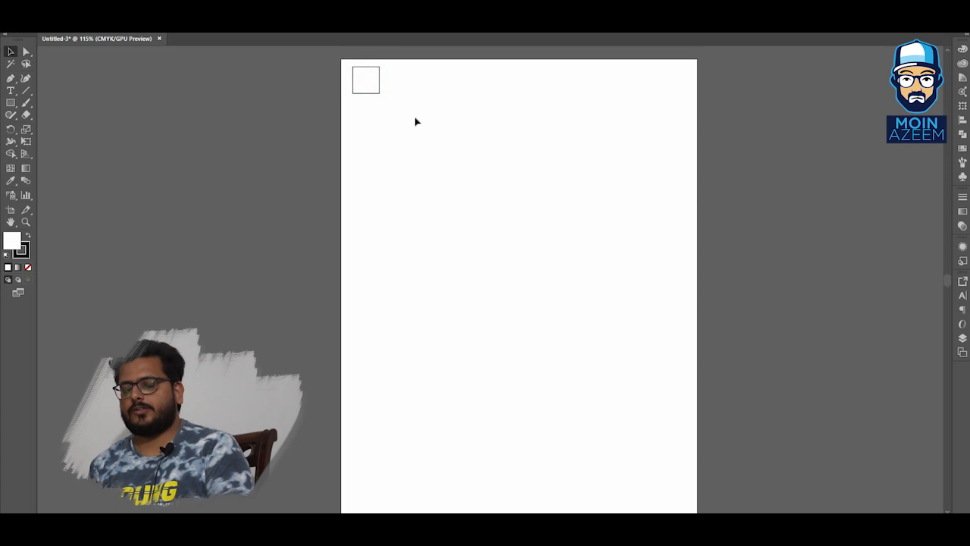
Duplicate the small square directly below it and repeat the transform to fill a column of squares down the artboard's left edge.
left_click(373, 87)
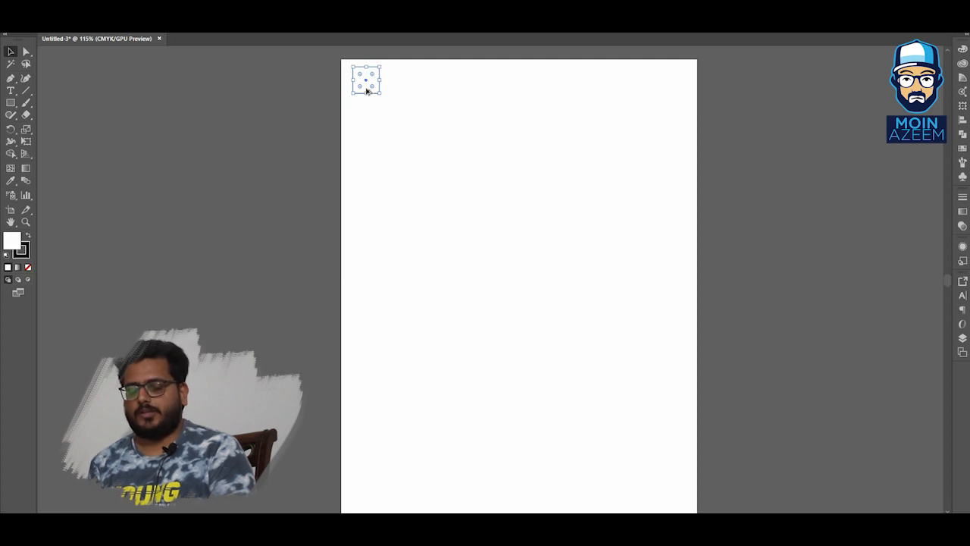
left_click_drag(369, 80, 377, 114)
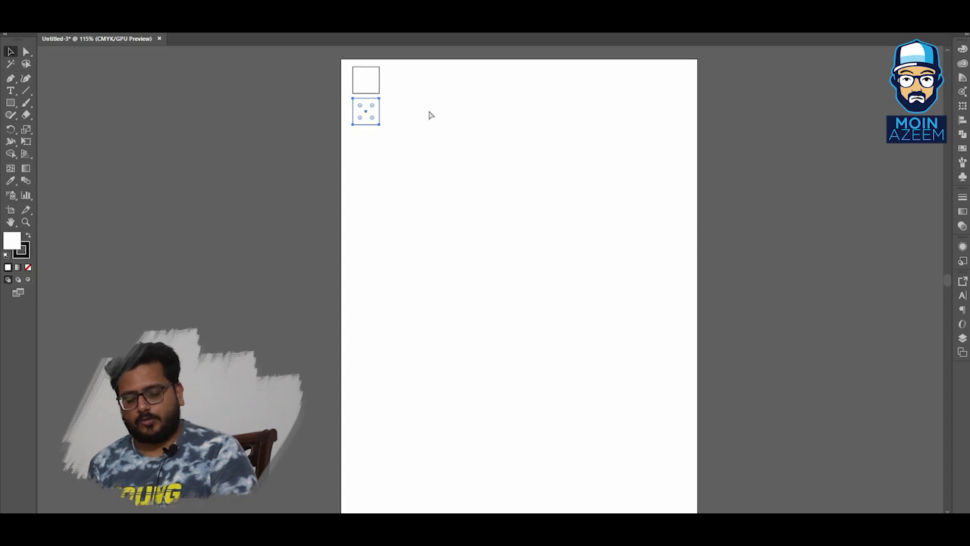
key("ctrl+d")
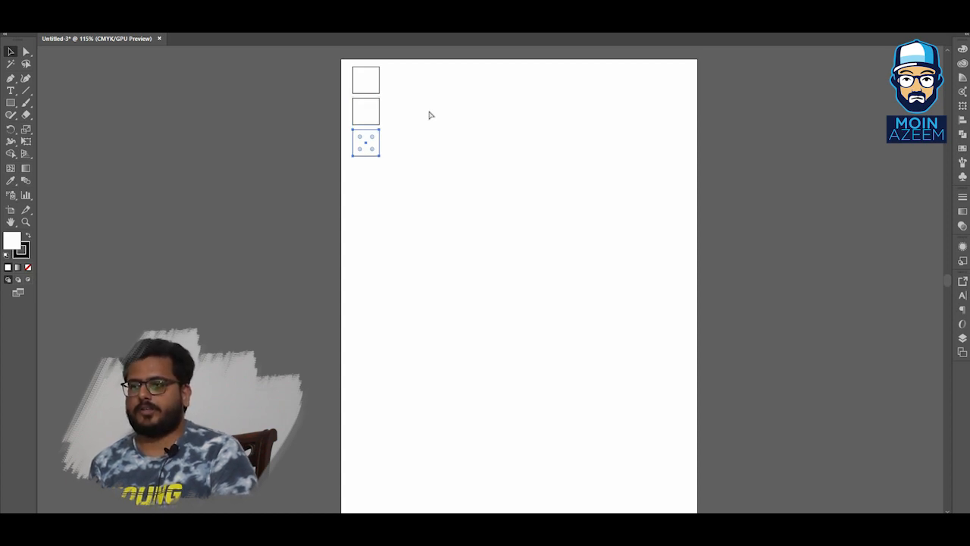
key("ctrl+d")
key("ctrl+d")
key("ctrl+d")
key("ctrl+d")
key("ctrl+d")
key("ctrl+d")
key("ctrl+d")
key("ctrl+d")
key("ctrl+d")
key("ctrl+d")
key("ctrl+d")
left_click(442, 134)
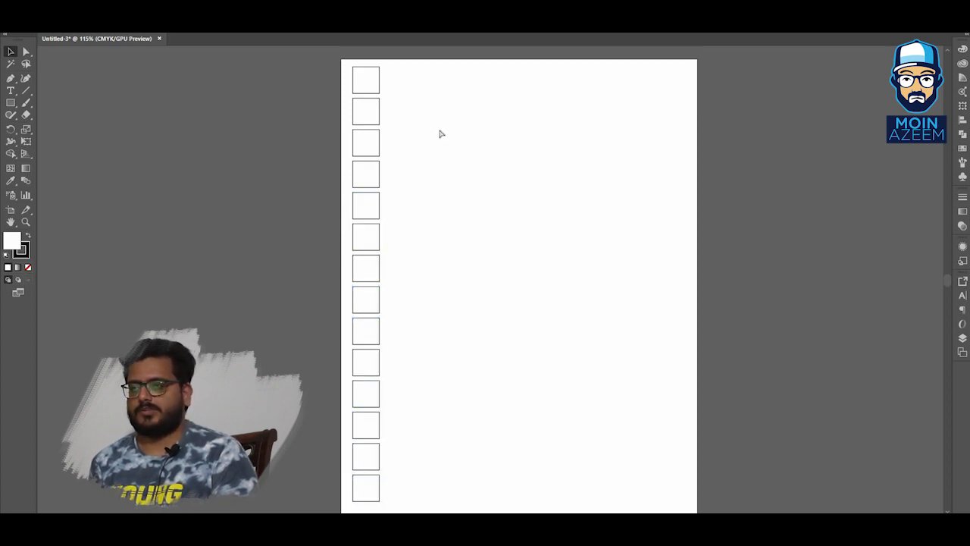
Zoom in and out on the column of squares with the Zoom tool.
key("ctrl+minus")
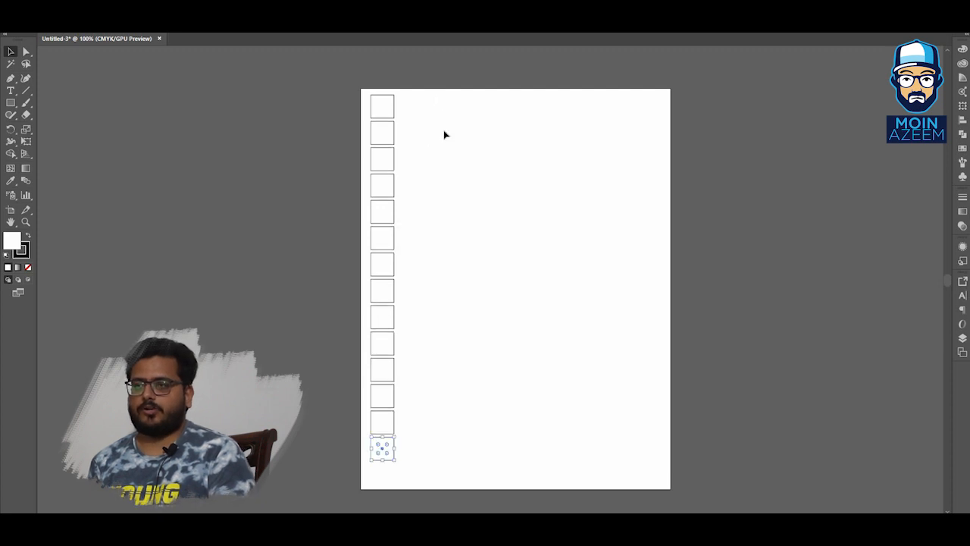
left_click(445, 135)
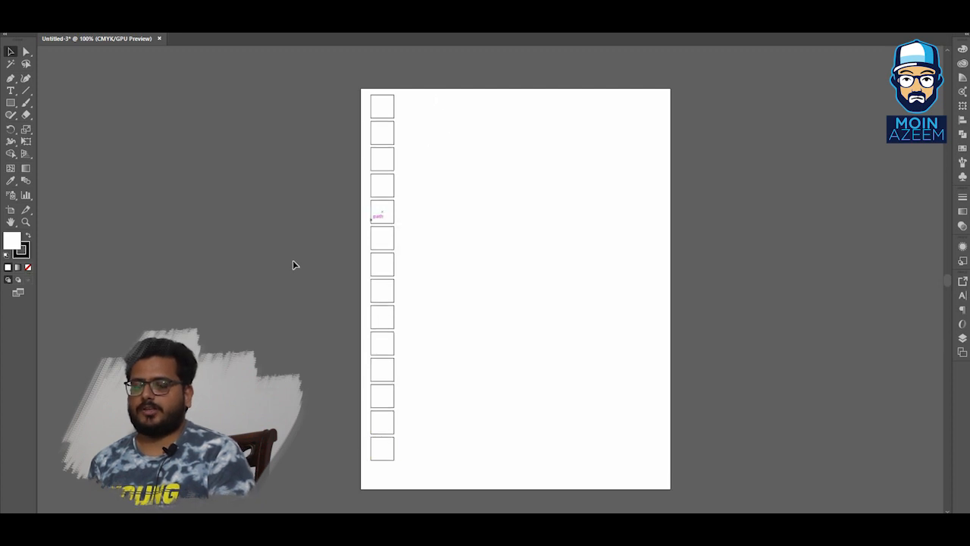
left_click(26, 221)
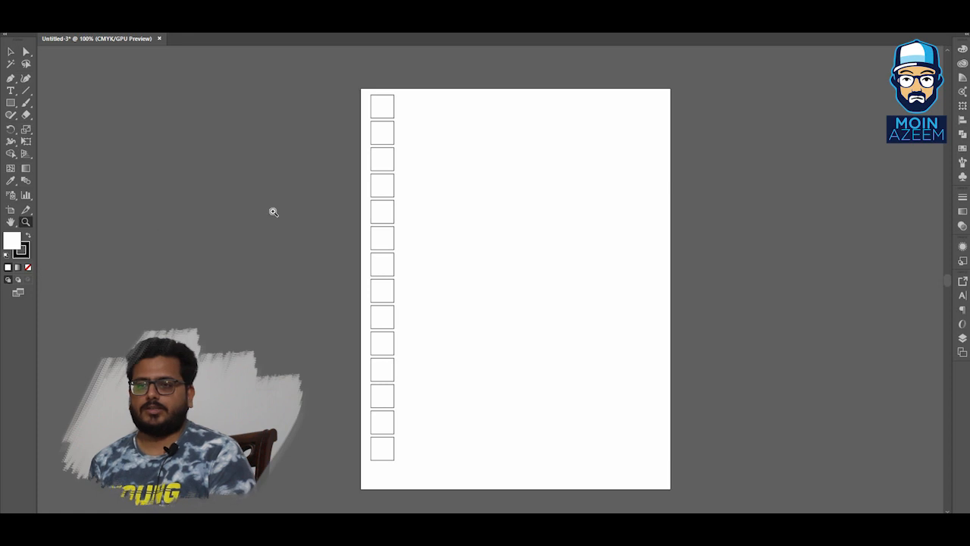
left_click(387, 119)
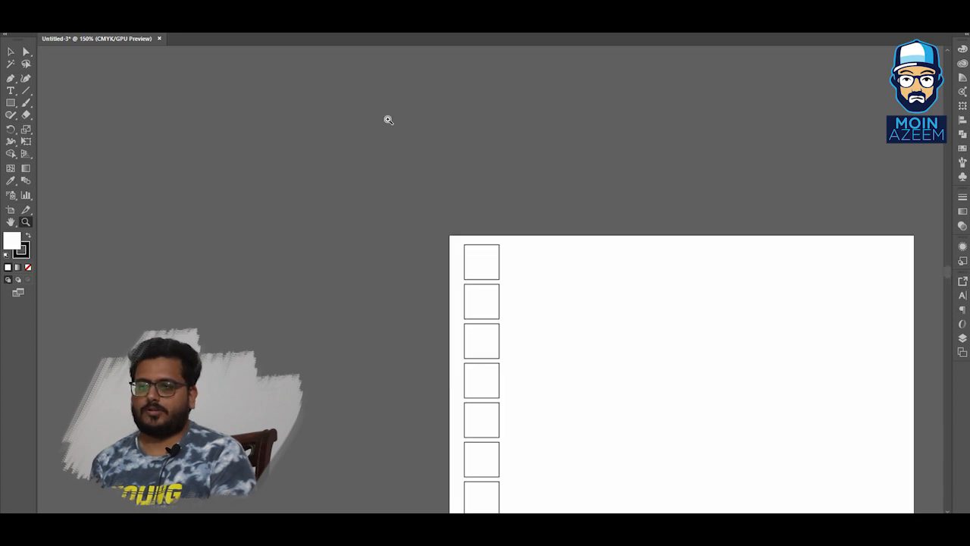
left_click(497, 313)
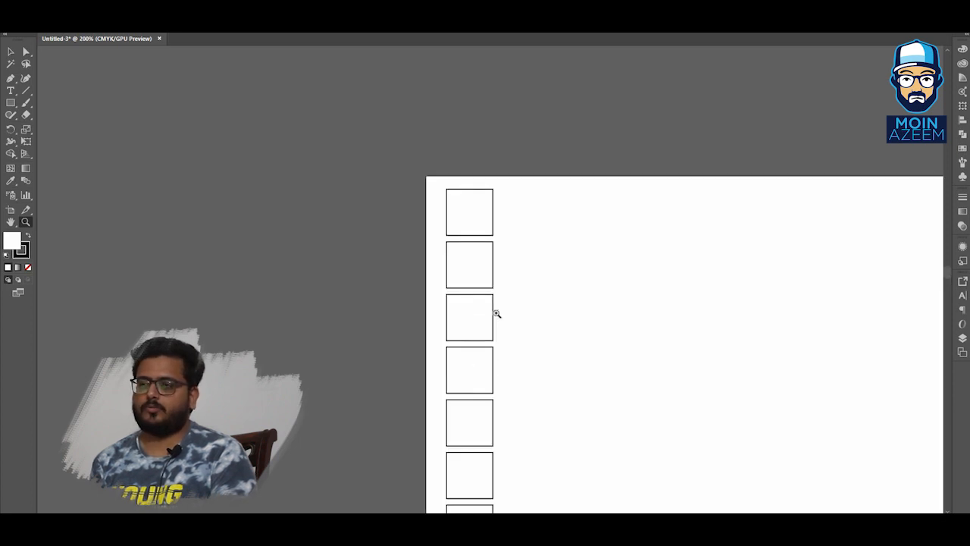
left_click(463, 250)
left_click_drag(557, 268, 410, 203)
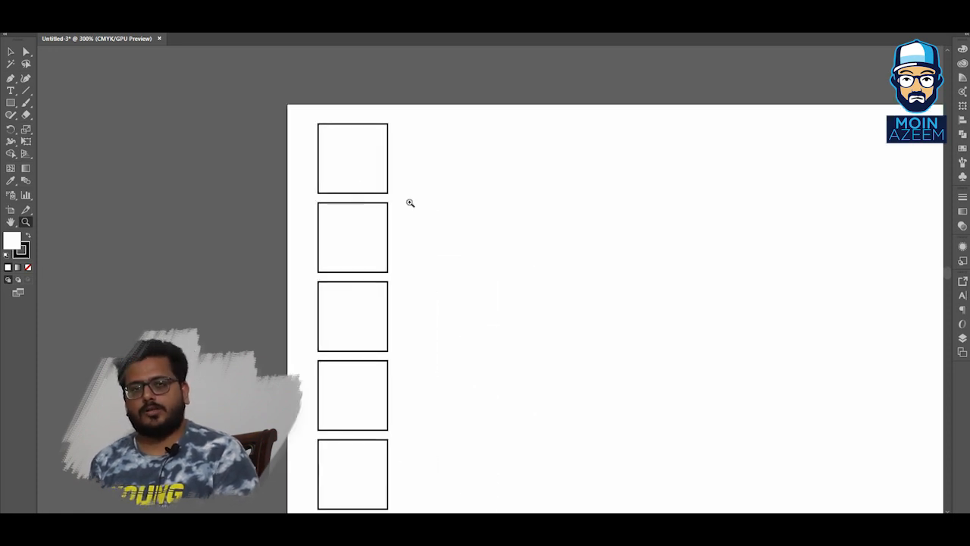
key("ctrl+minus")
key("ctrl+minus")
key("ctrl+minus")
key("ctrl+minus")
key("ctrl+minus")
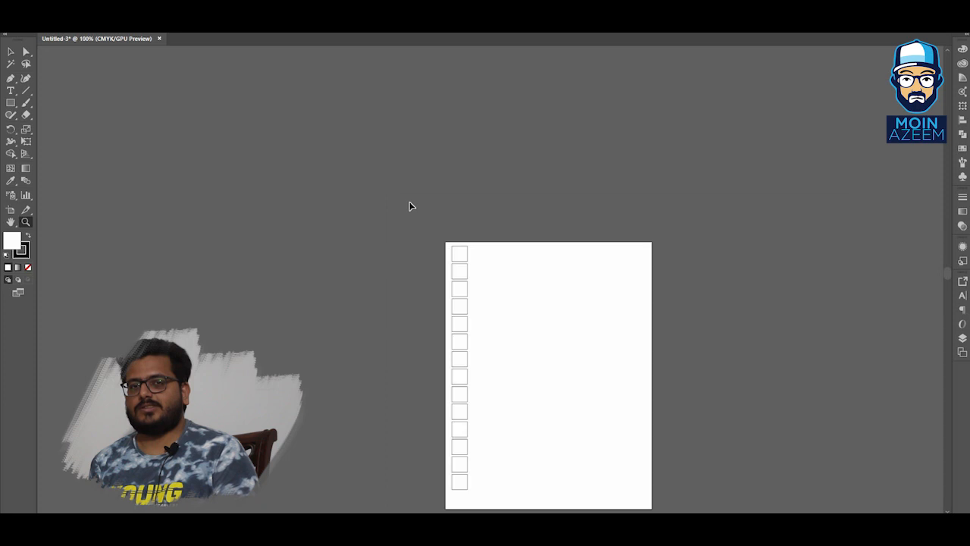
left_click_drag(452, 233, 436, 216)
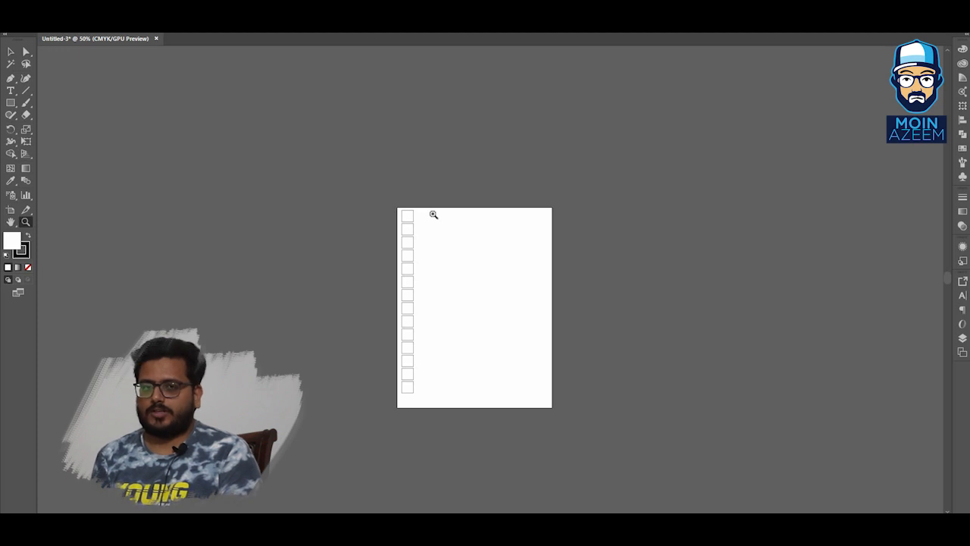
left_click(399, 260)
left_click(507, 333)
left_click(509, 351)
left_click_drag(485, 182, 406, 404)
left_click(395, 244)
left_click(538, 325)
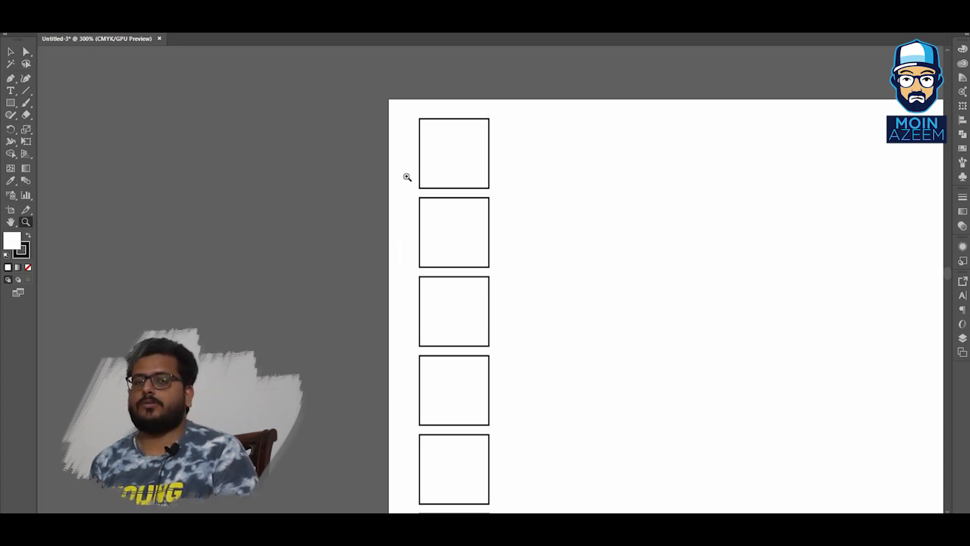
Zoom in to extreme magnification on the artboard and back out to see the whole page.
left_click_drag(394, 154, 573, 189)
left_click_drag(419, 139, 377, 179)
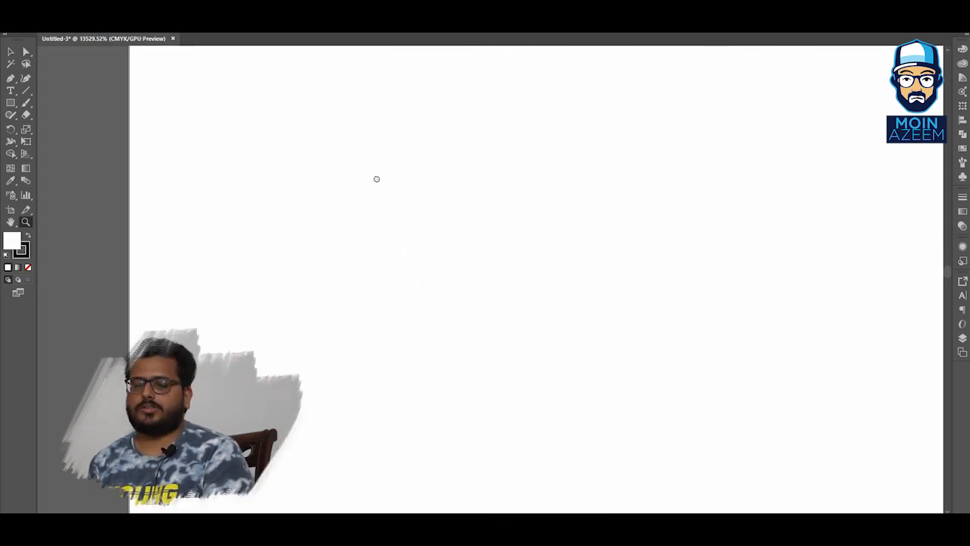
mouse_move(517, 190)
left_mouse_down()
mouse_move(403, 200)
mouse_move(465, 187)
left_mouse_up()
left_click_drag(673, 172, 365, 244)
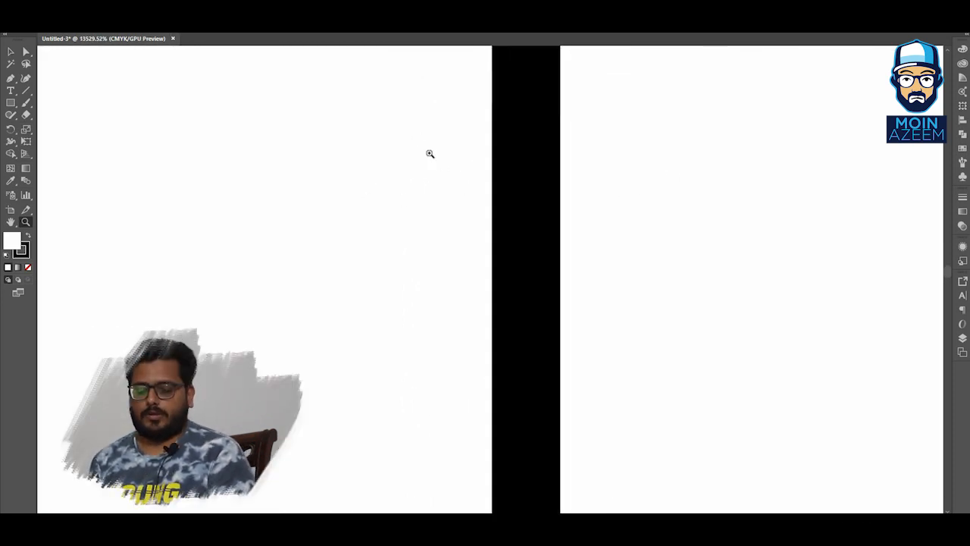
left_click_drag(429, 154, 768, 228)
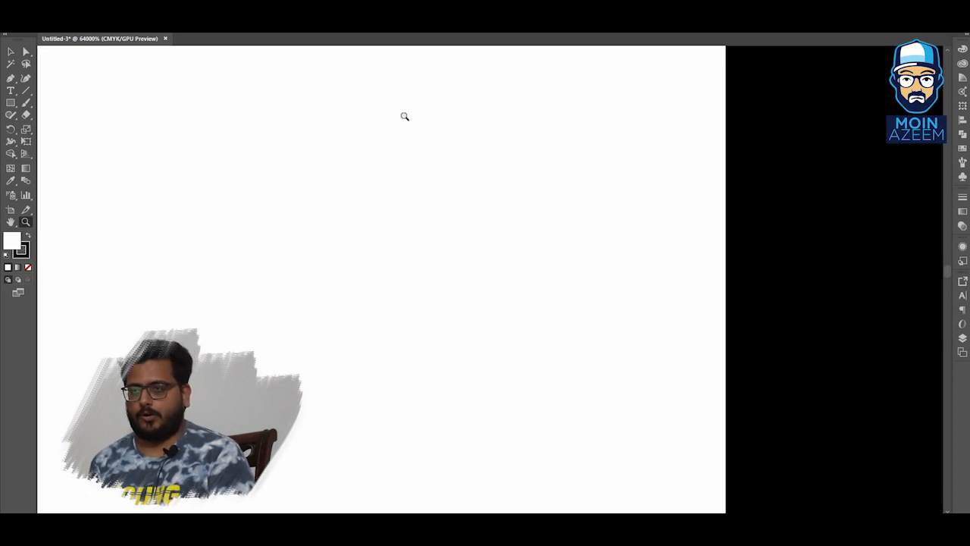
left_click_drag(429, 139, 265, 204)
left_click_drag(499, 119, 329, 201)
left_click_drag(477, 132, 293, 240)
left_click_drag(462, 173, 391, 216)
left_click_drag(453, 217, 342, 143)
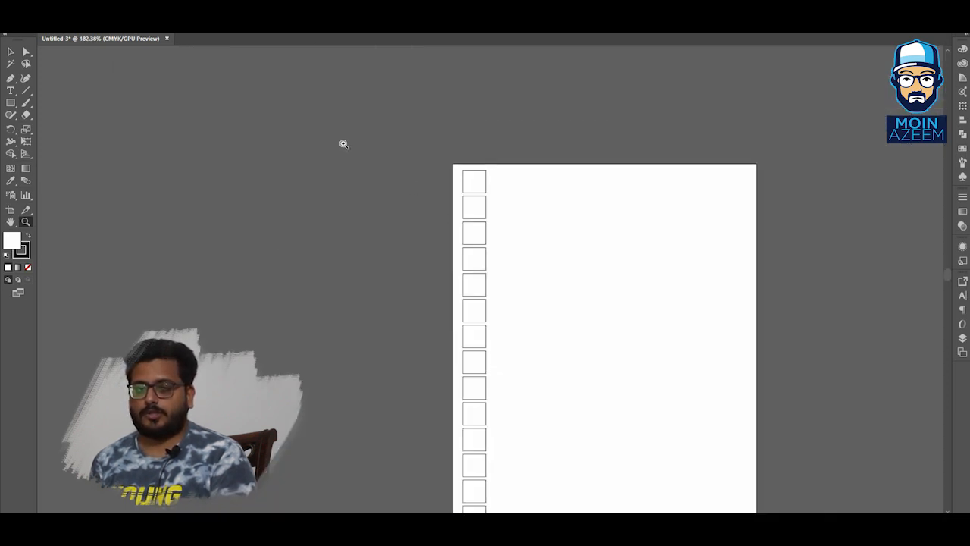
left_click_drag(442, 221, 359, 176)
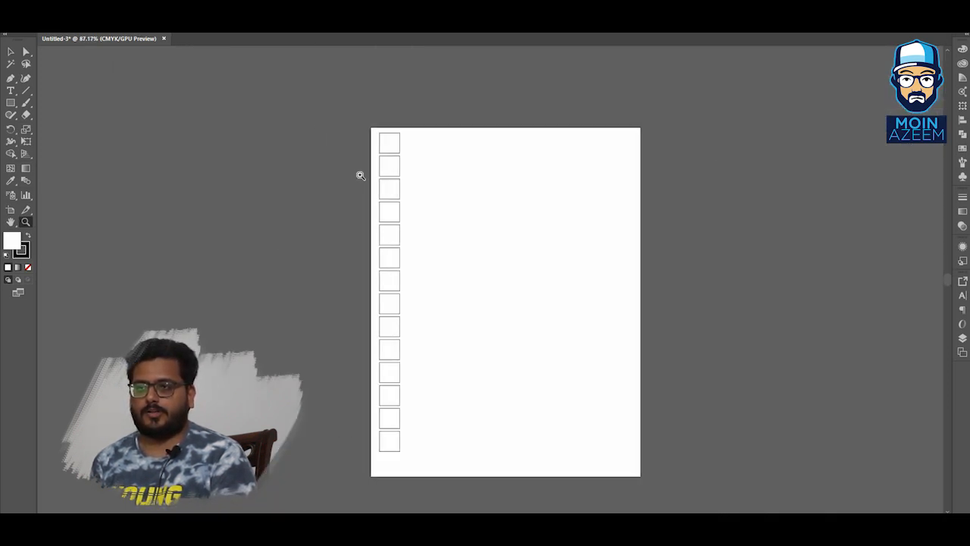
Switch to the Selection tool and zoom in and out on the squares.
key("v")
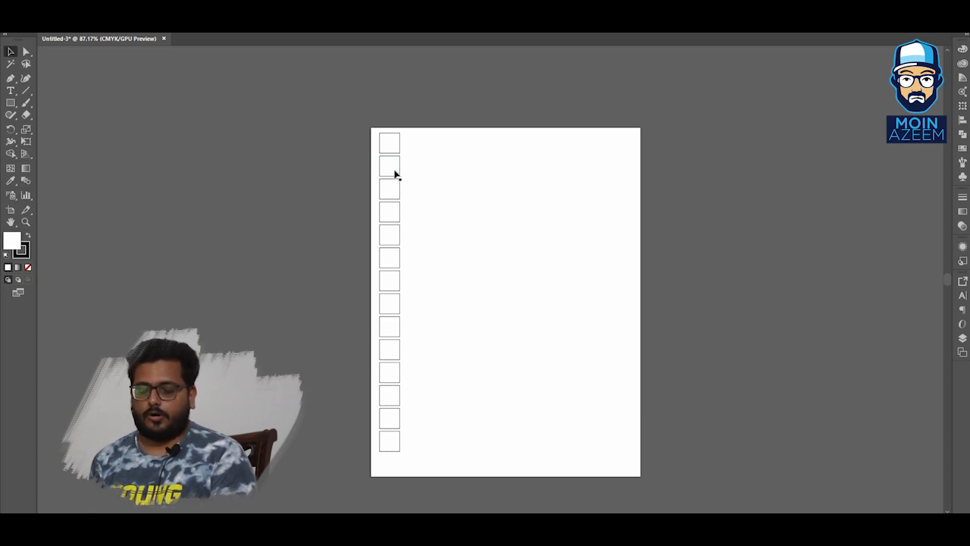
scroll(384, 188, "up", 3)
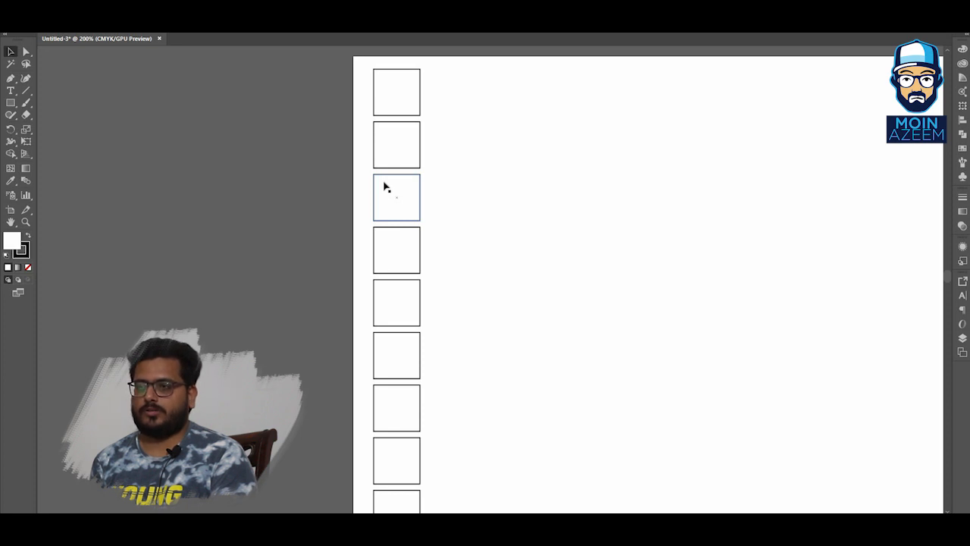
scroll(384, 188, "up", 6)
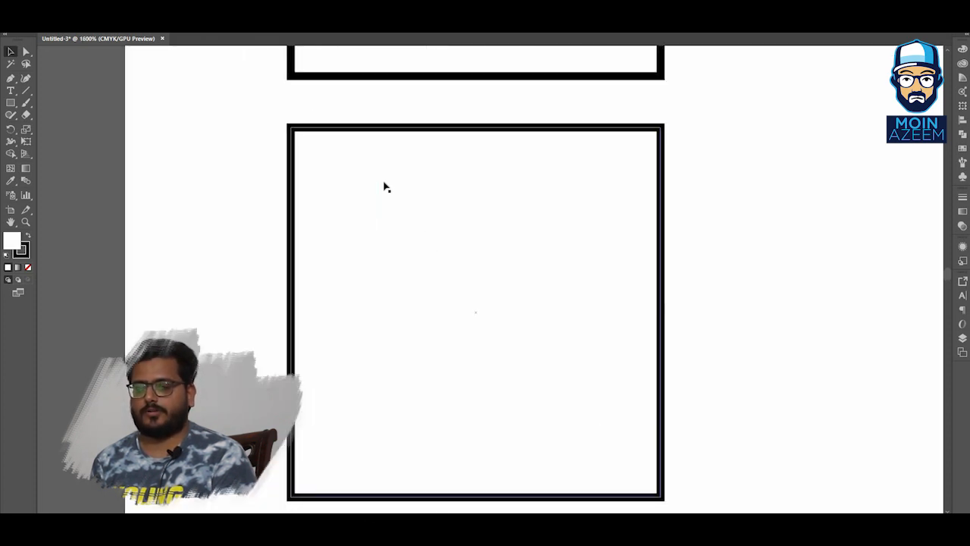
scroll(384, 188, "down", 7)
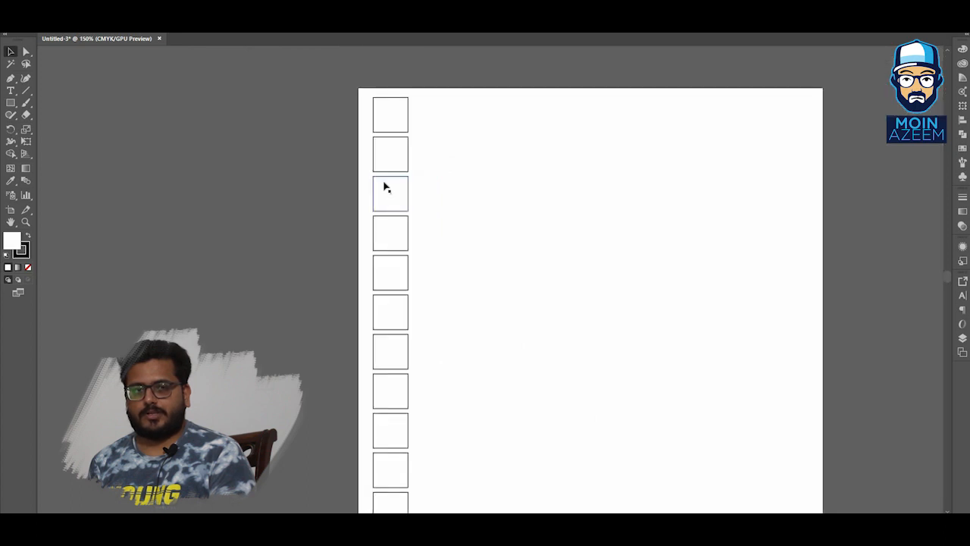
scroll(384, 188, "down", 3)
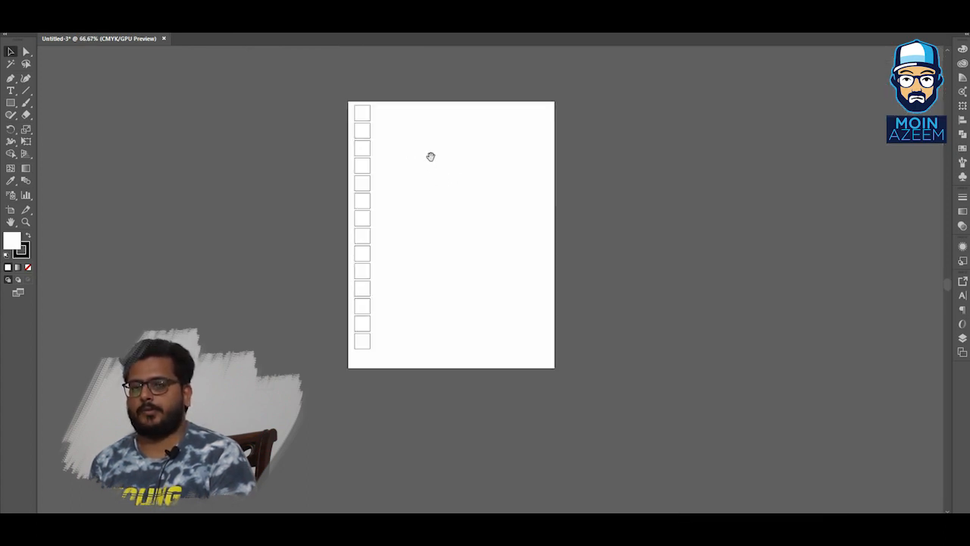
Pan the artboard around the canvas with the Hand tool.
left_click_drag(440, 149, 458, 180)
left_click_drag(449, 142, 457, 93)
mouse_move(441, 181)
left_mouse_down()
mouse_move(463, 99)
mouse_move(454, 171)
left_mouse_up()
left_click_drag(448, 109, 428, 197)
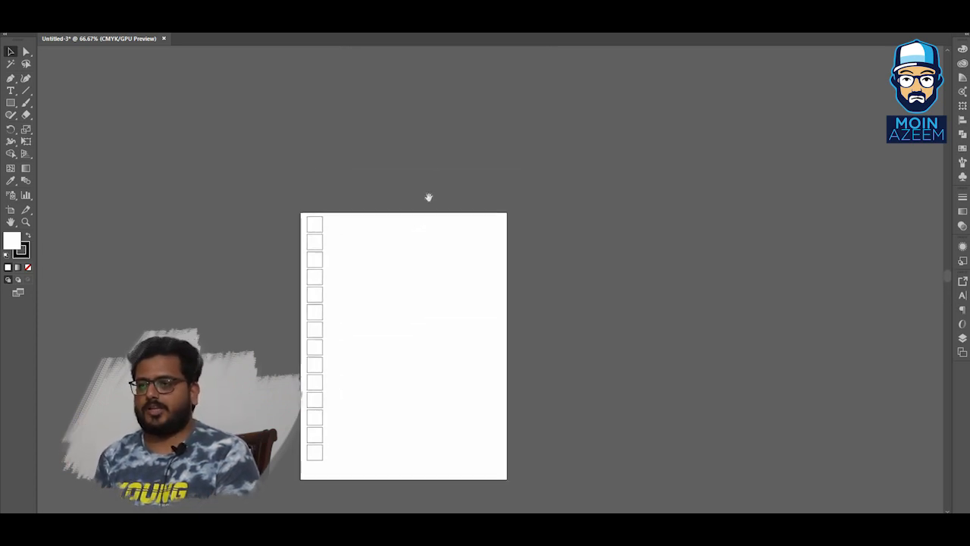
left_click_drag(359, 271, 404, 166)
left_click_drag(376, 202, 438, 203)
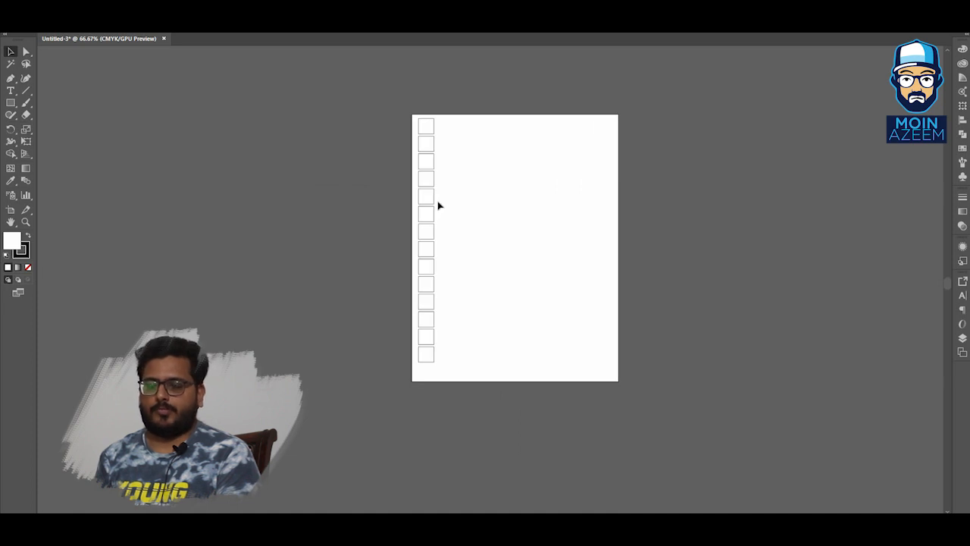
Zoom and pan around the column of squares to inspect it at different magnifications.
scroll(435, 207, "up", 4)
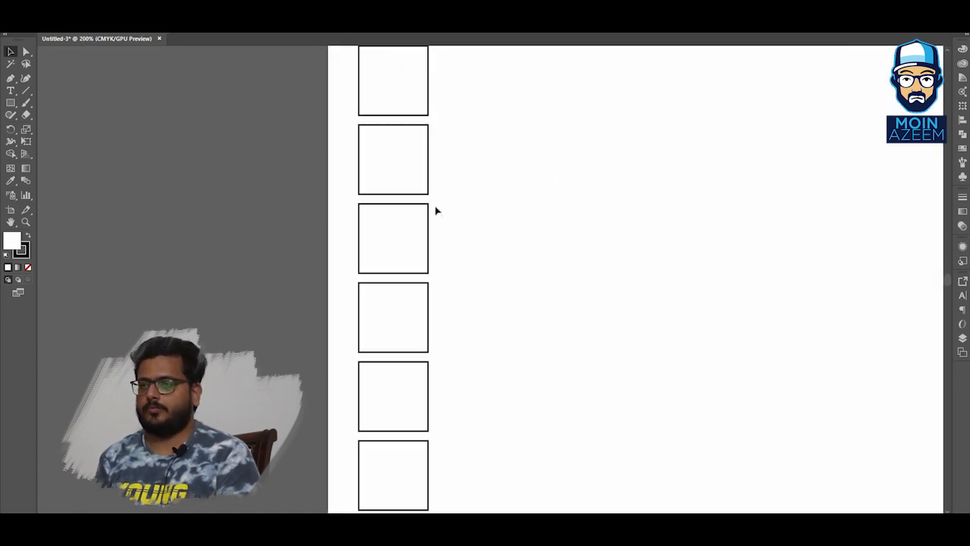
mouse_move(425, 154)
left_mouse_down()
mouse_move(405, 256)
mouse_move(329, 215)
left_mouse_up()
left_click_drag(352, 167, 327, 258)
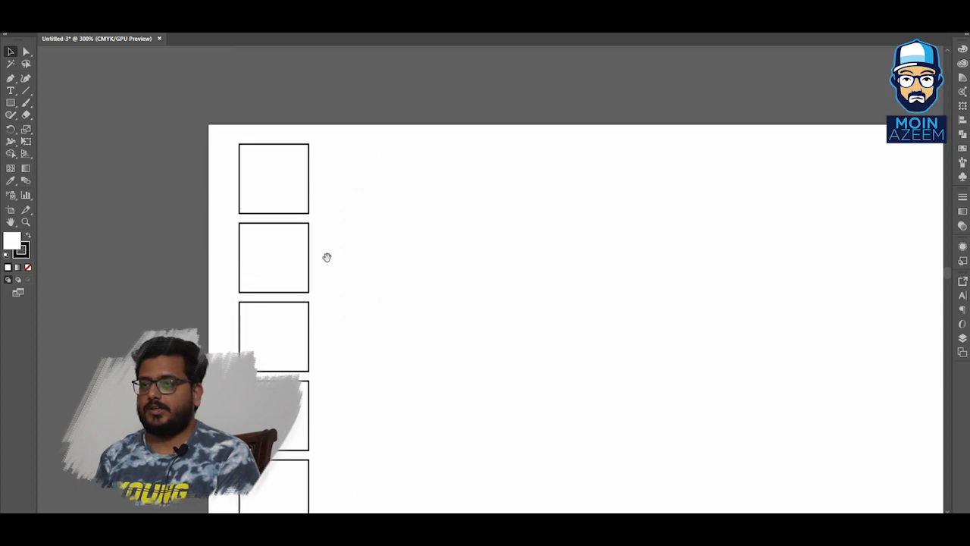
left_click_drag(397, 286, 361, 262)
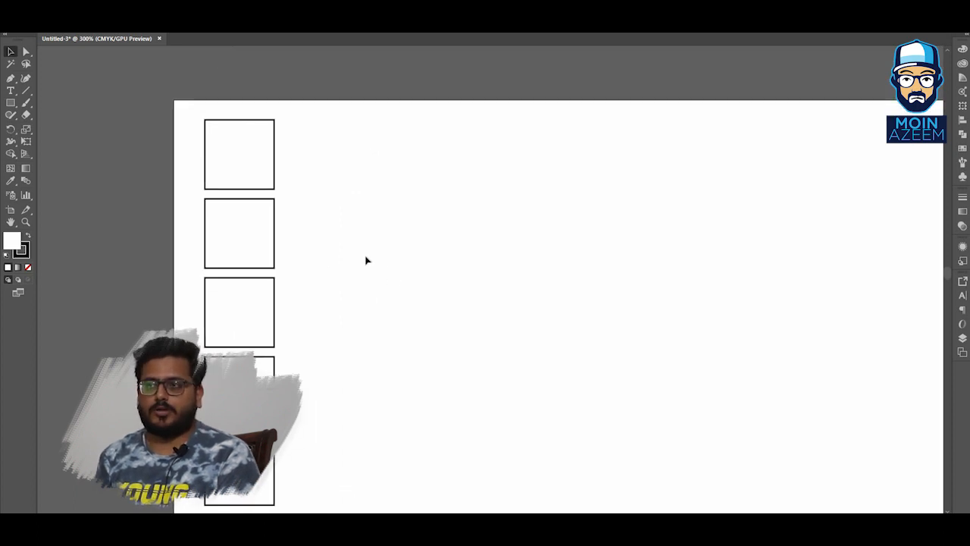
scroll(365, 261, "down", 4)
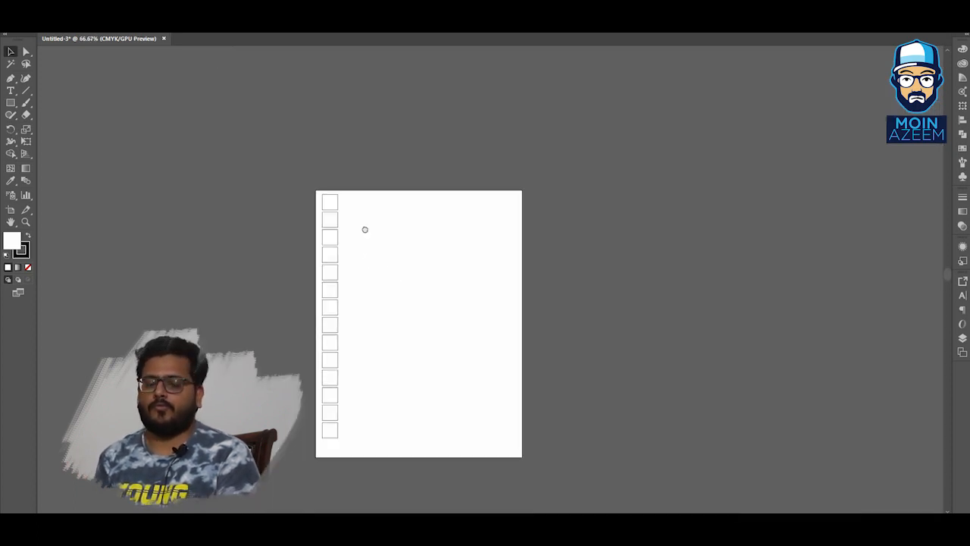
scroll(322, 249, "up", 4)
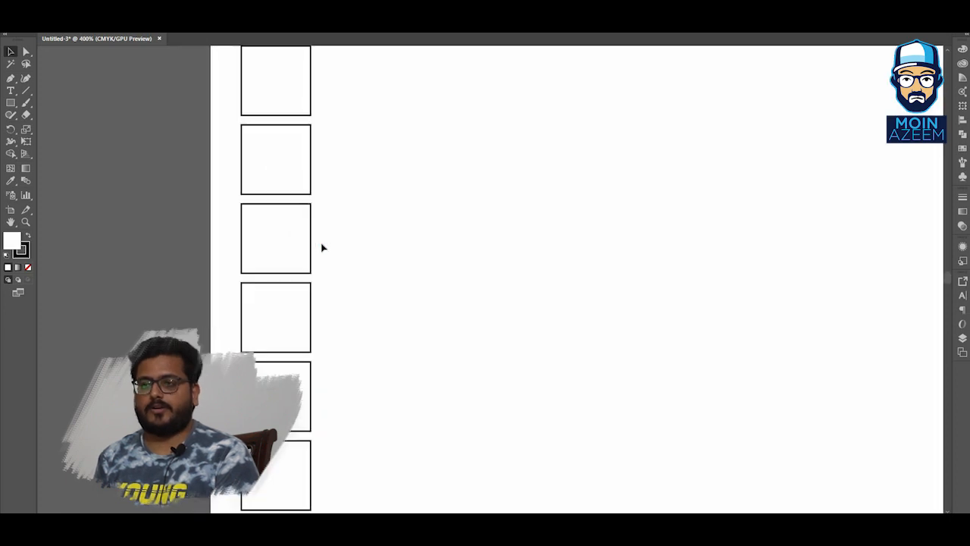
scroll(322, 249, "down", 5)
scroll(372, 232, "up", 2)
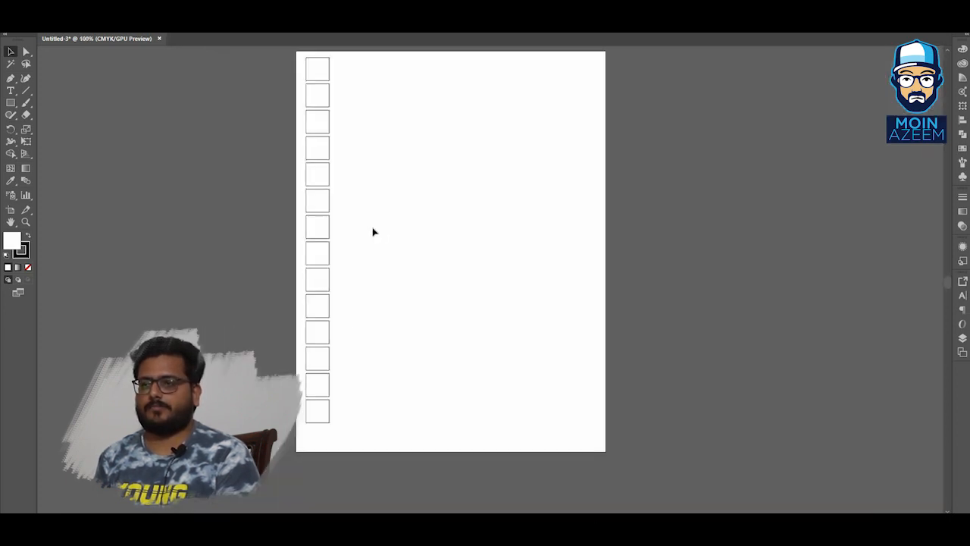
scroll(372, 232, "up", 1)
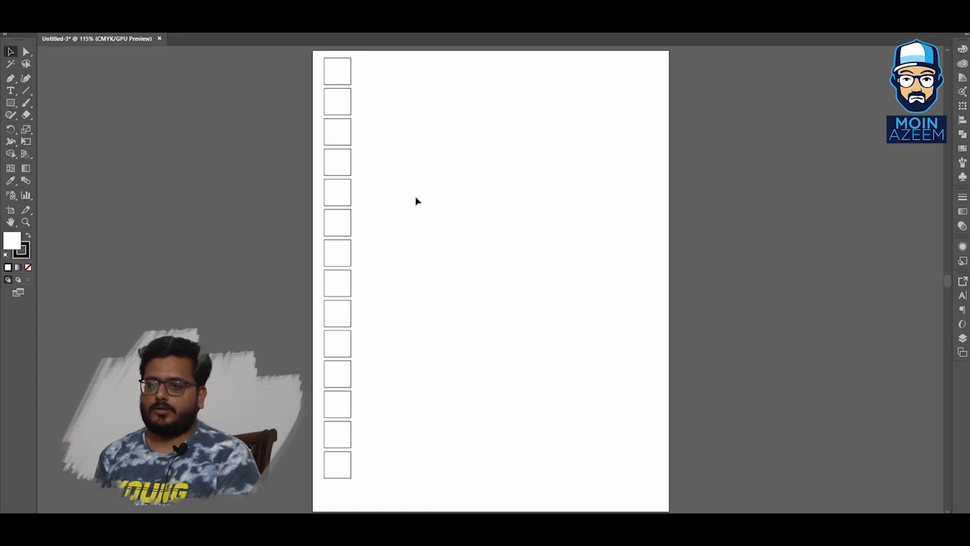
Select the whole column of squares and drag a duplicate of it just to its right.
left_click_drag(360, 72, 305, 452)
left_click(451, 400)
left_click_drag(373, 484, 308, 74)
left_click(425, 147)
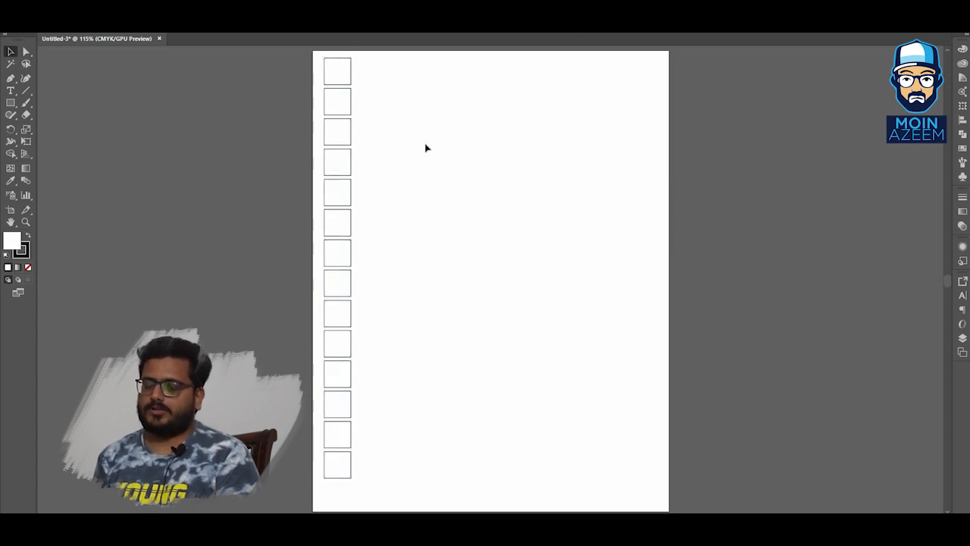
left_click_drag(338, 163, 368, 165)
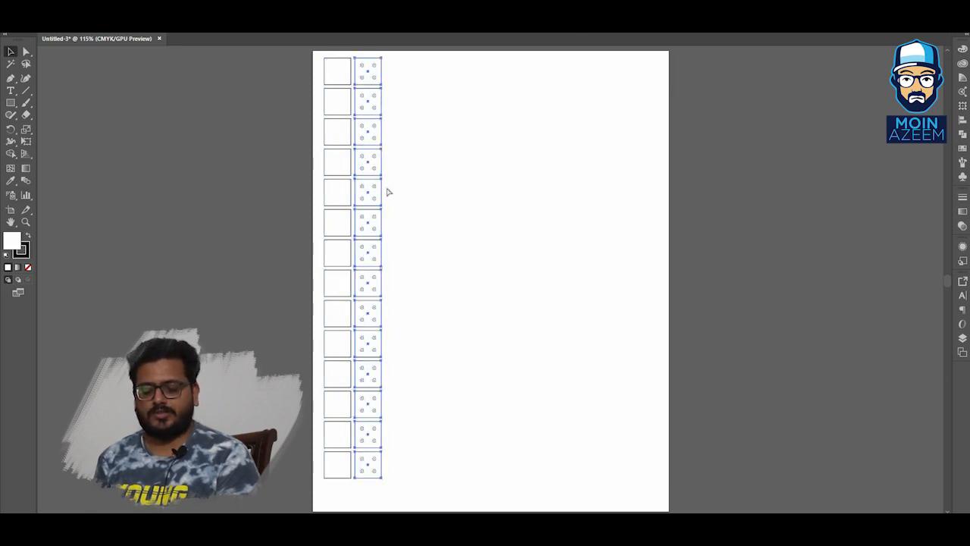
Repeat the duplicate three more times, then undo back to the single original column.
key("ctrl+d")
key("ctrl+d")
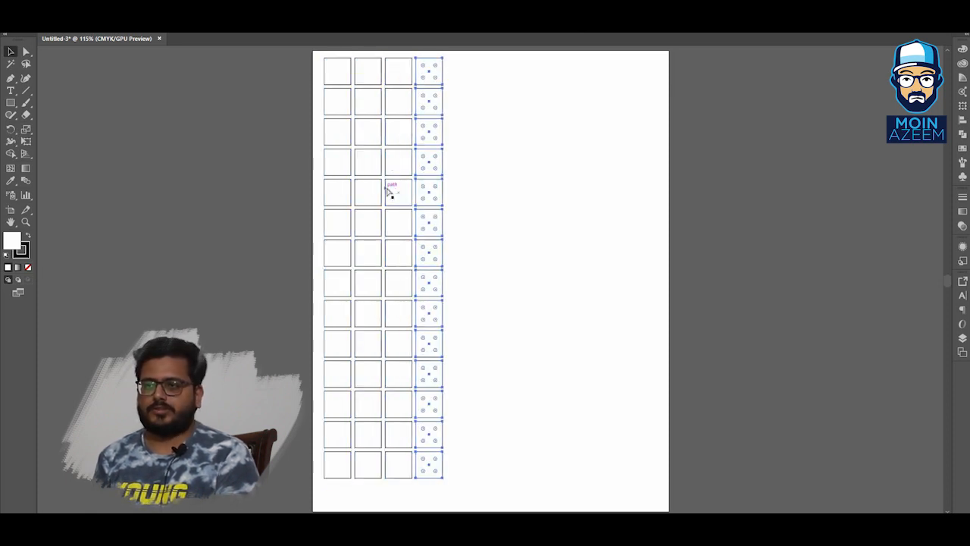
key("ctrl+d")
key("ctrl+z")
key("ctrl+z")
key("ctrl+z")
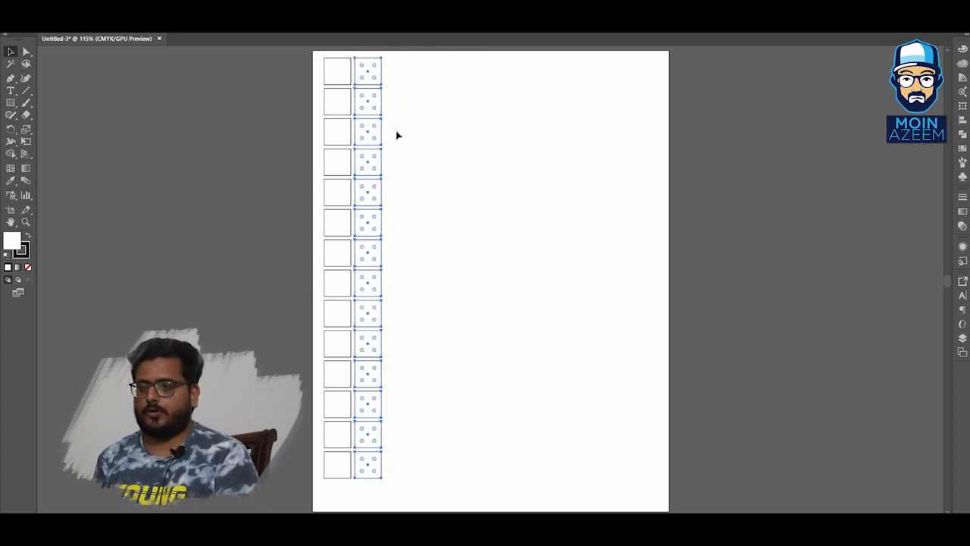
key("ctrl+z")
Drag another duplicate of the column beside it and undo it.
left_click_drag(345, 100, 373, 103)
key("alt+shift")
key("alt+shift")
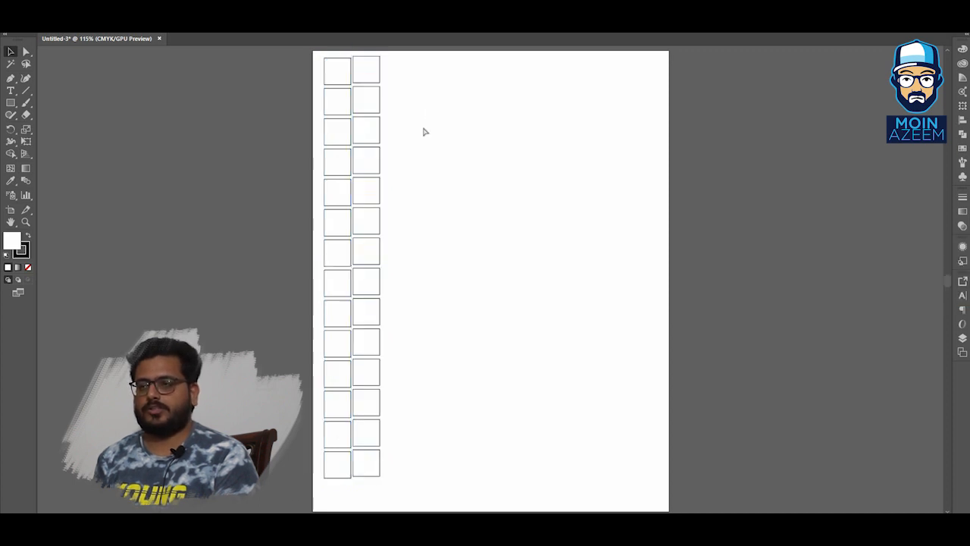
key("ctrl+z")
Duplicate the column of squares to the right and repeat the transform until eleven columns fill the page width.
left_click_drag(344, 134, 372, 143)
key("ctrl+d")
key("ctrl+d")
key("ctrl+d")
key("ctrl+d")
key("ctrl+d")
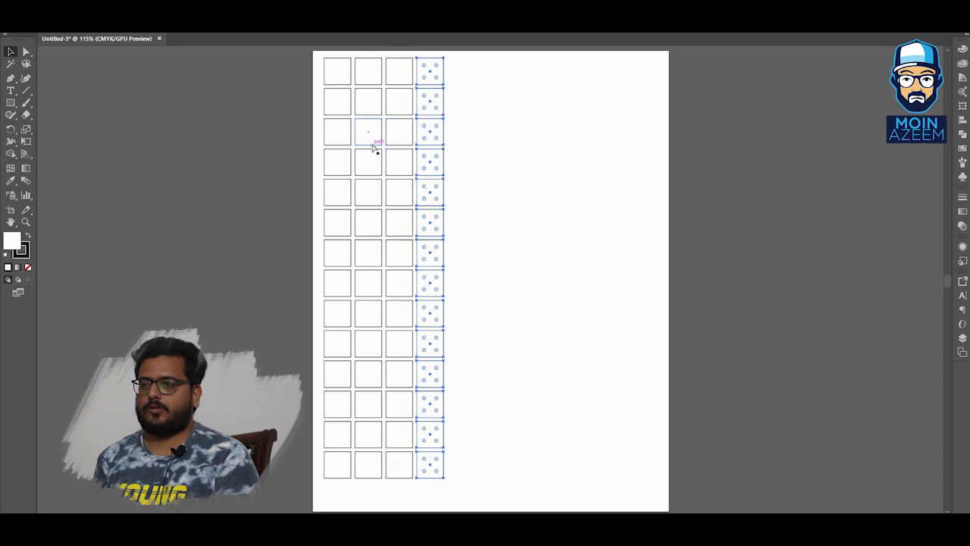
key("ctrl+d")
key("ctrl+d")
key("ctrl+d")
key("ctrl+d")
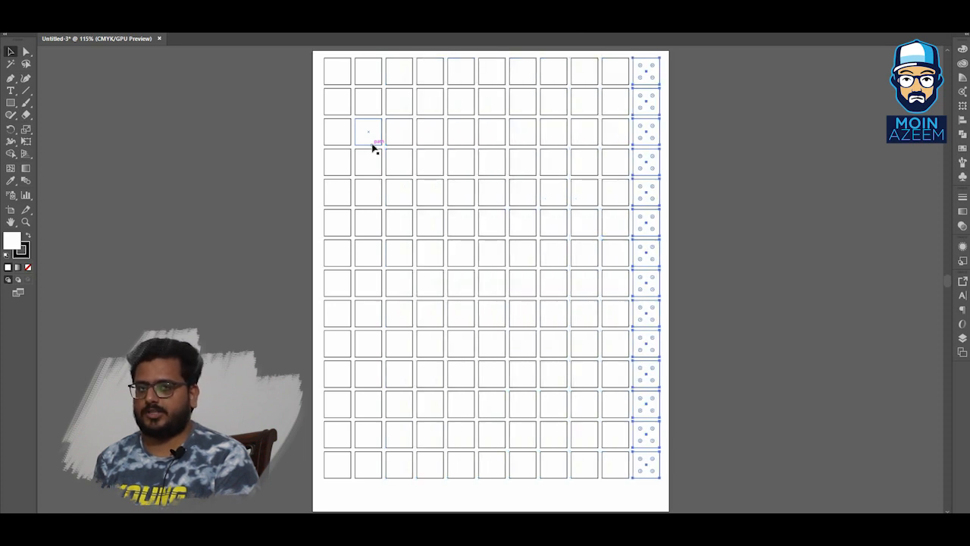
left_click(680, 182)
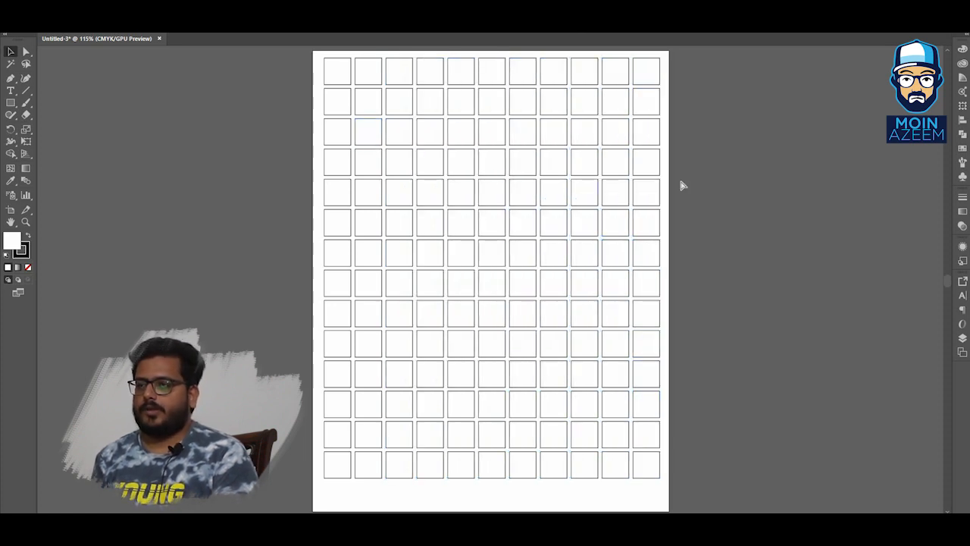
key("ctrl+1")
left_click_drag(673, 228, 663, 203)
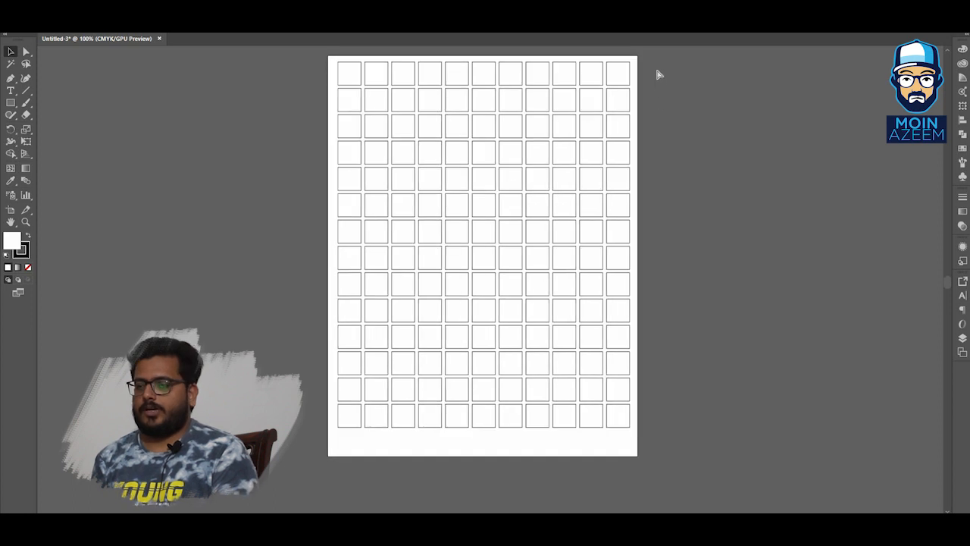
key("ctrl+a")
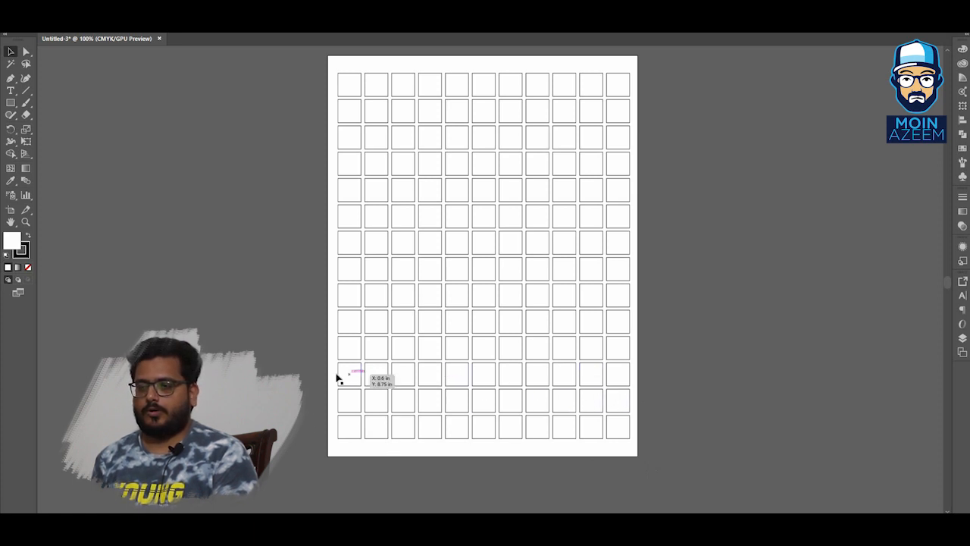
left_click(629, 424)
left_click(655, 434)
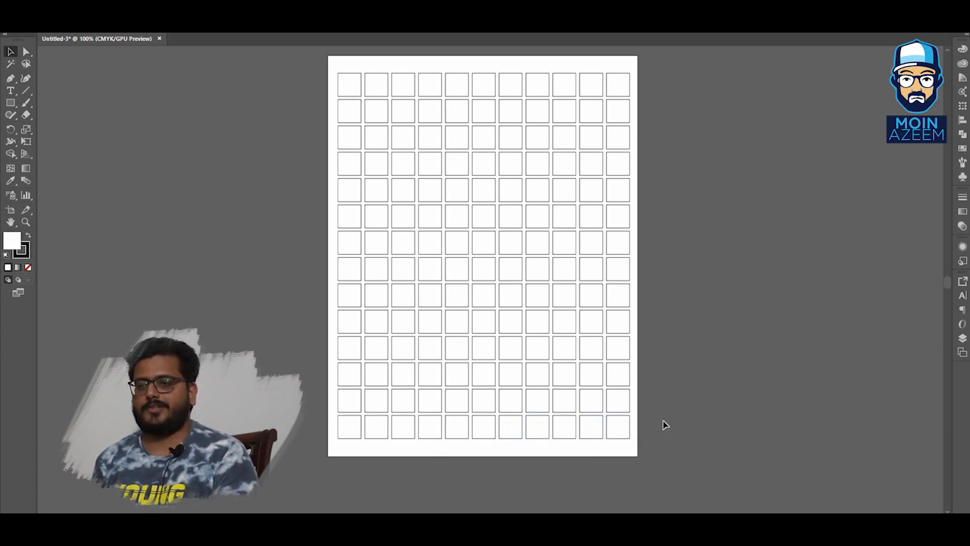
Select every other row of squares across the grid and delete them.
left_click_drag(573, 434, 328, 415)
left_click_drag(324, 369, 657, 374)
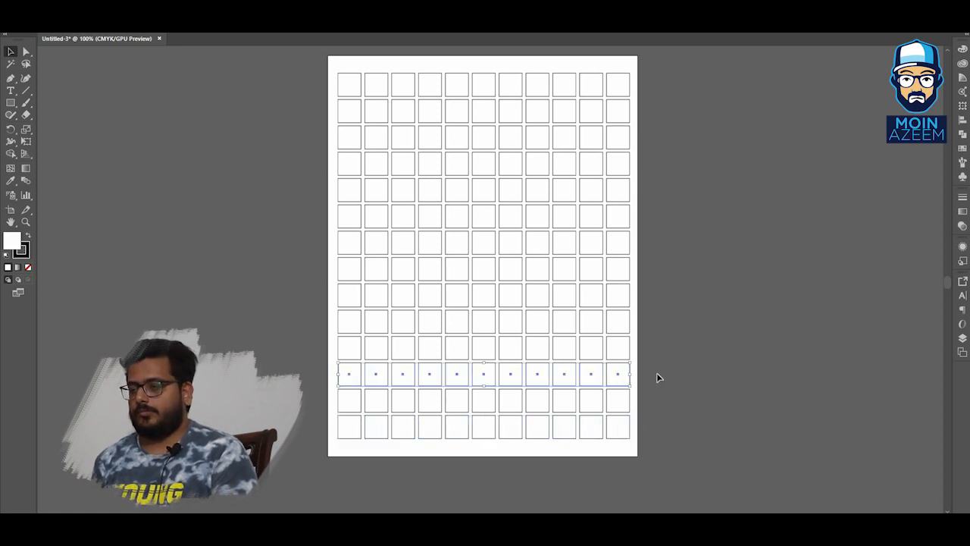
left_click(655, 429)
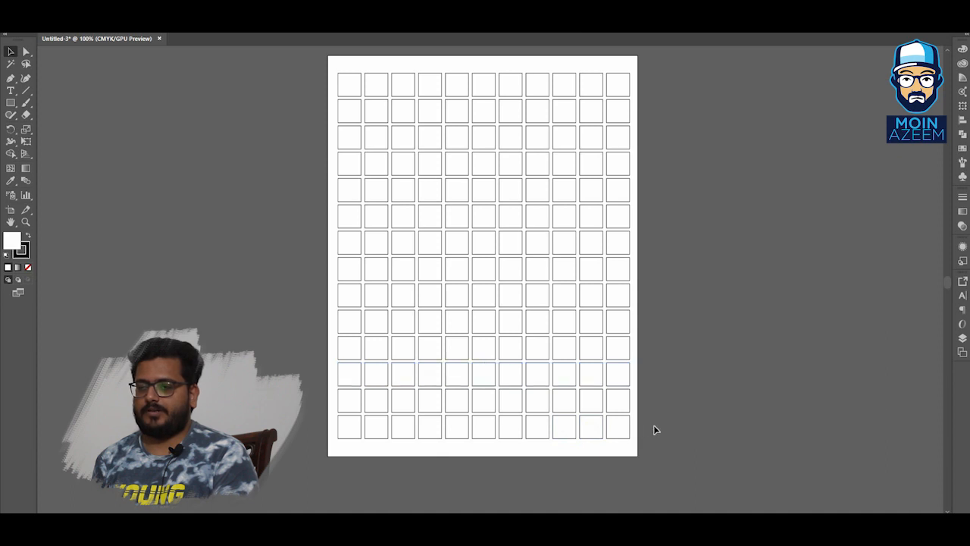
left_click_drag(314, 437, 310, 444)
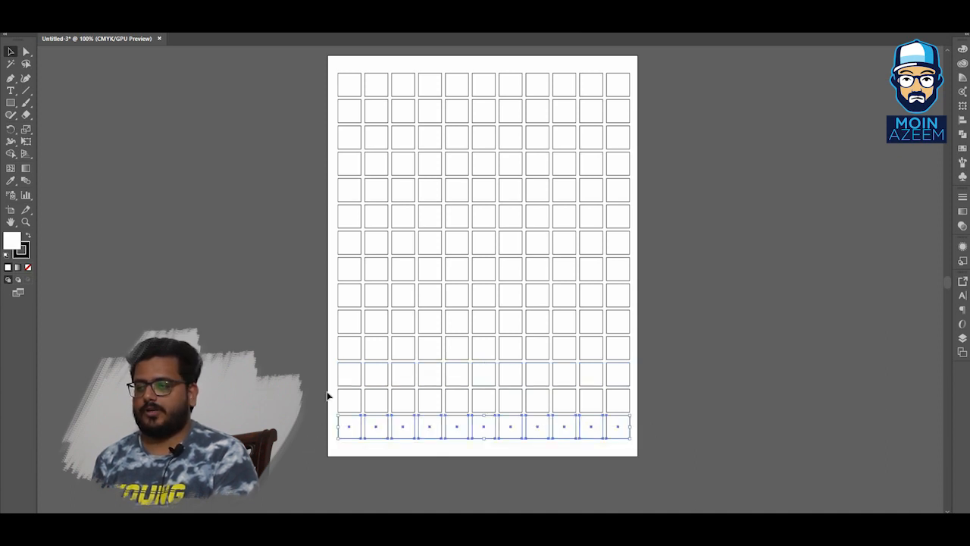
left_click(634, 369, "shift")
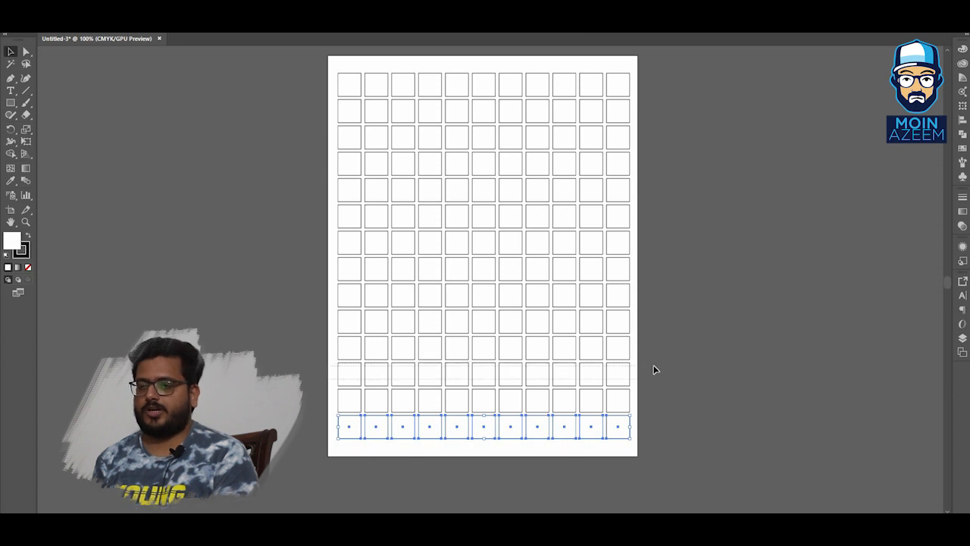
left_click_drag(637, 323, 320, 320)
left_click_drag(338, 275, 652, 265, "shift")
left_click_drag(473, 230, 329, 215, "shift")
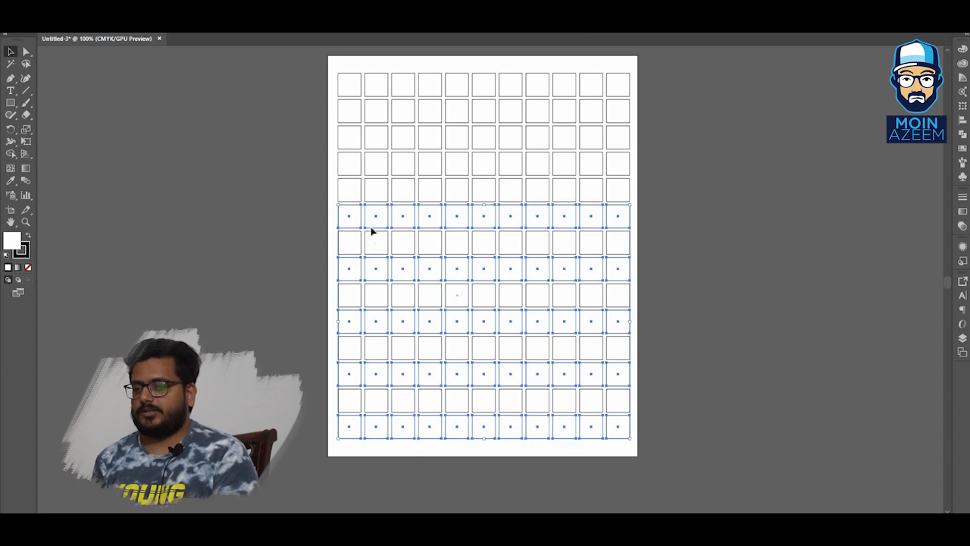
left_click_drag(329, 164, 664, 165, "shift")
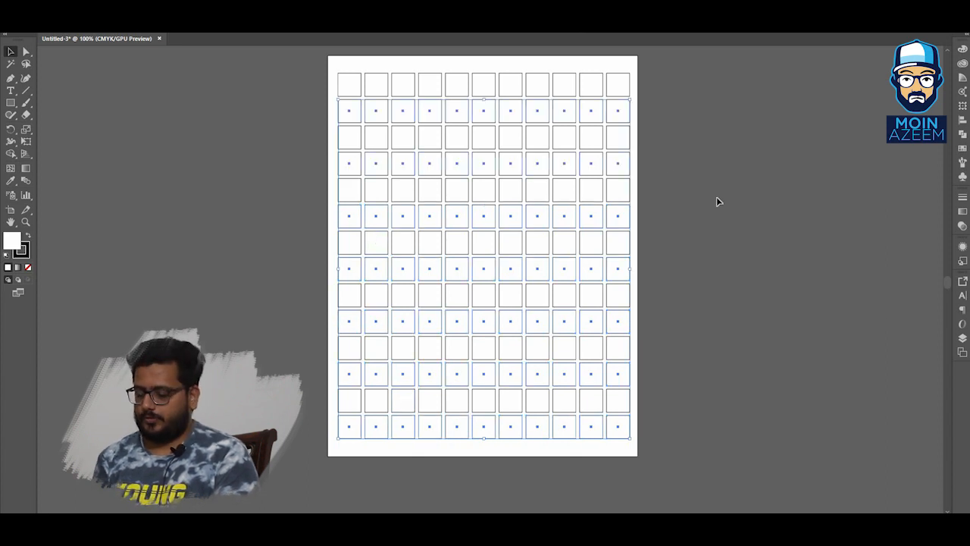
key("Delete")
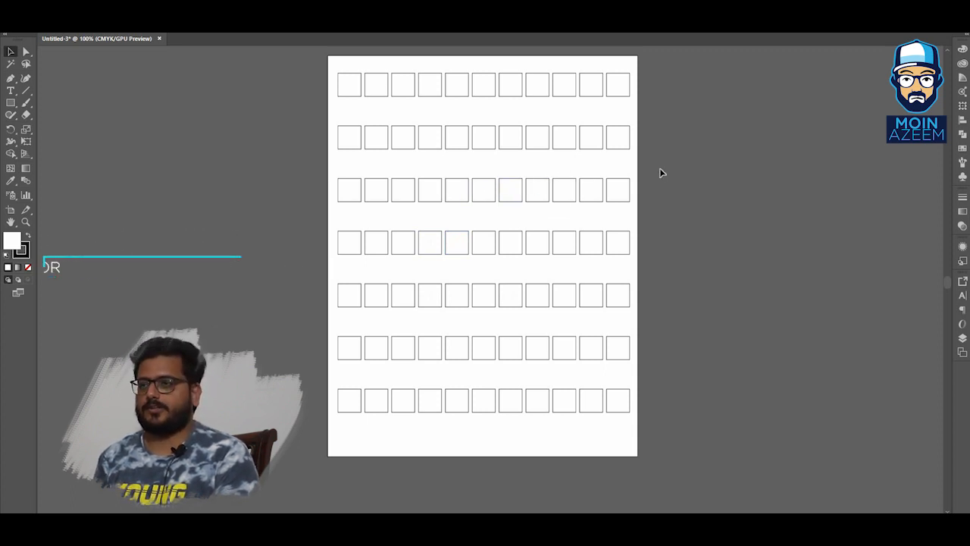
Select all the remaining squares and delete them.
left_click(617, 232)
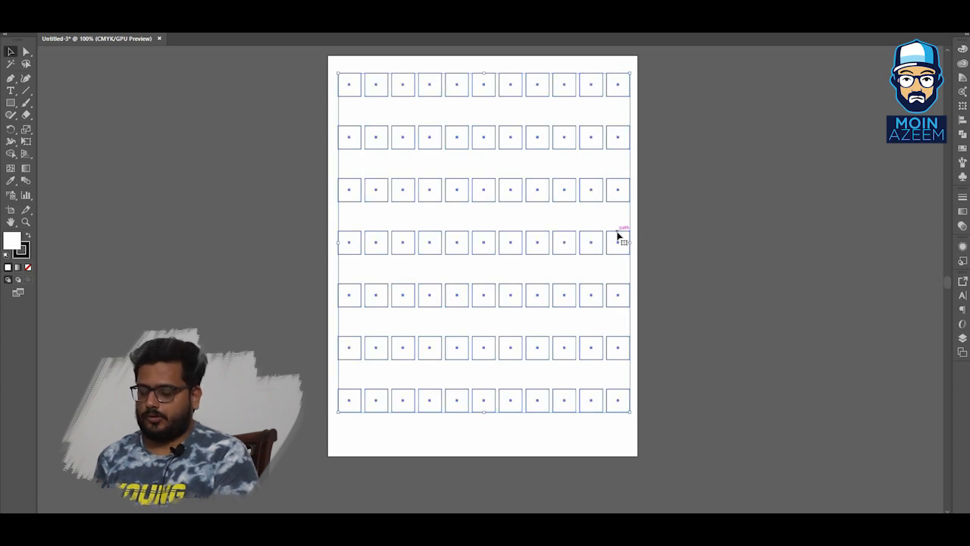
key("Delete")
left_click_drag(513, 230, 513, 252)
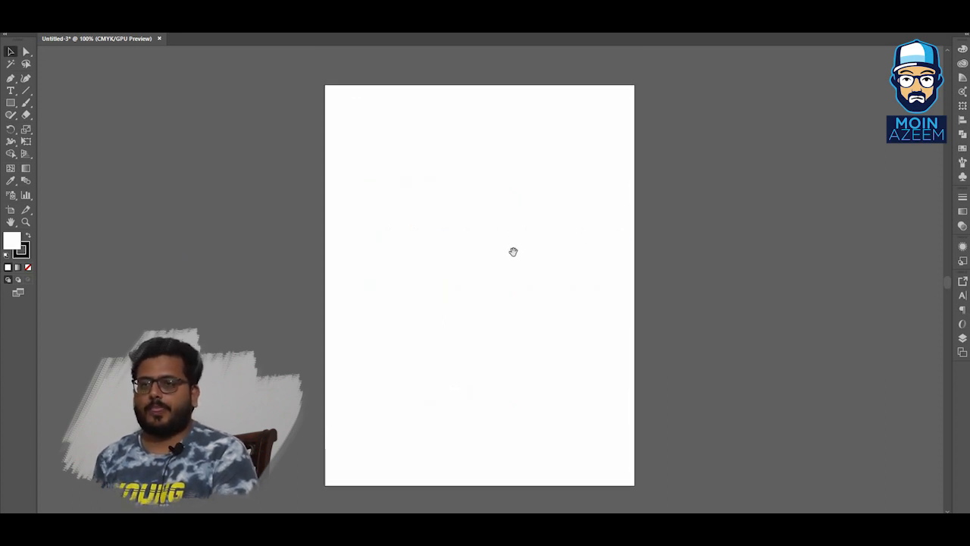
Choose the Polygon tool, drag out a trial polygon near the top of the artboard and delete it.
left_click(10, 104)
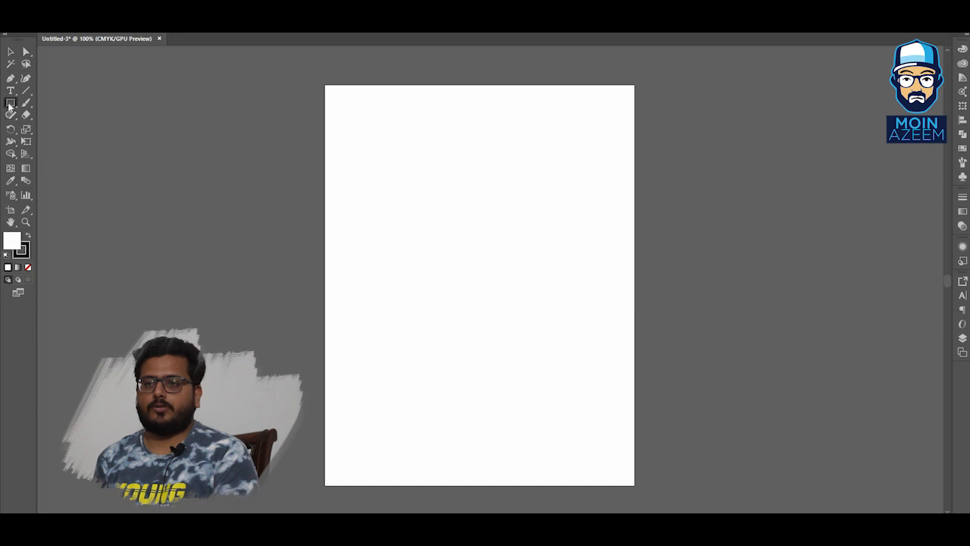
left_click(9, 104)
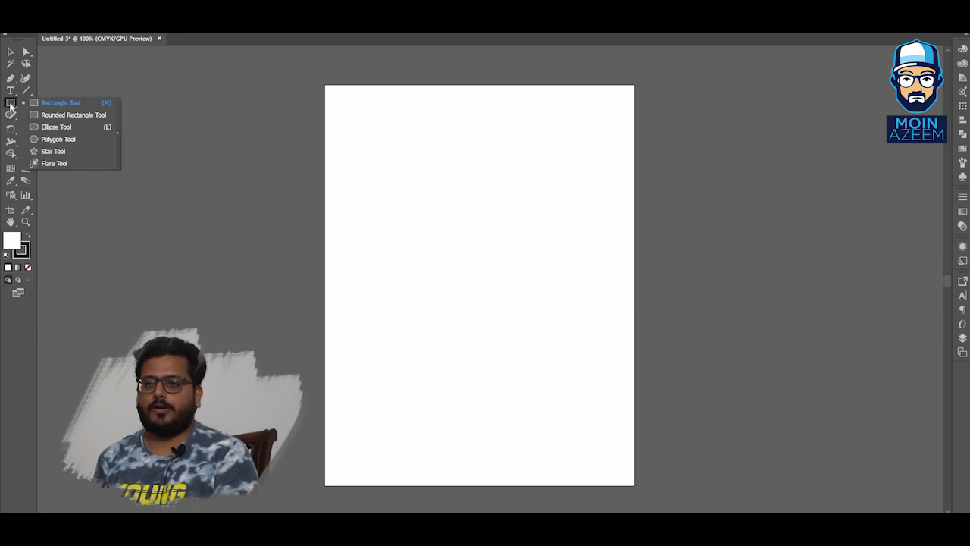
left_click(73, 130)
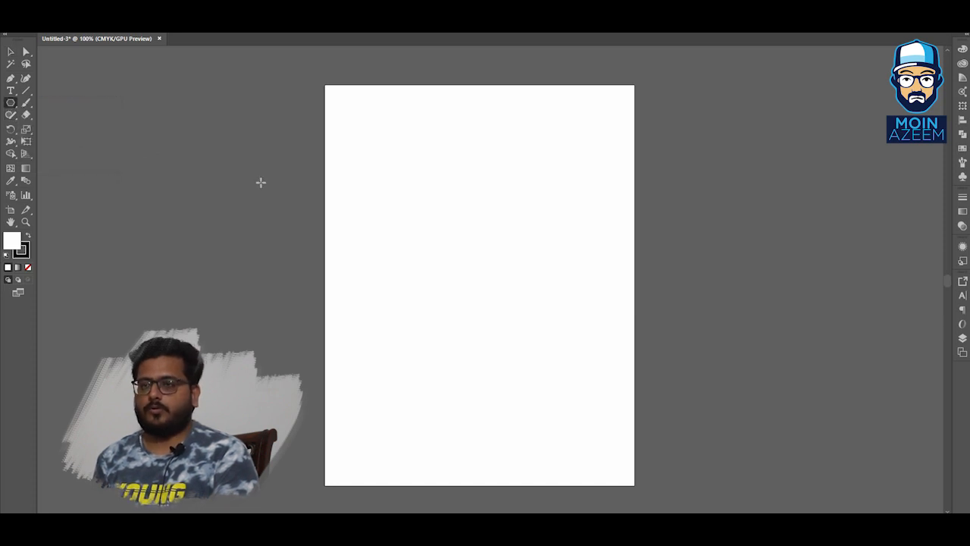
left_click_drag(396, 149, 429, 194)
key("Up")
key("Up")
key("Up")
key("Delete")
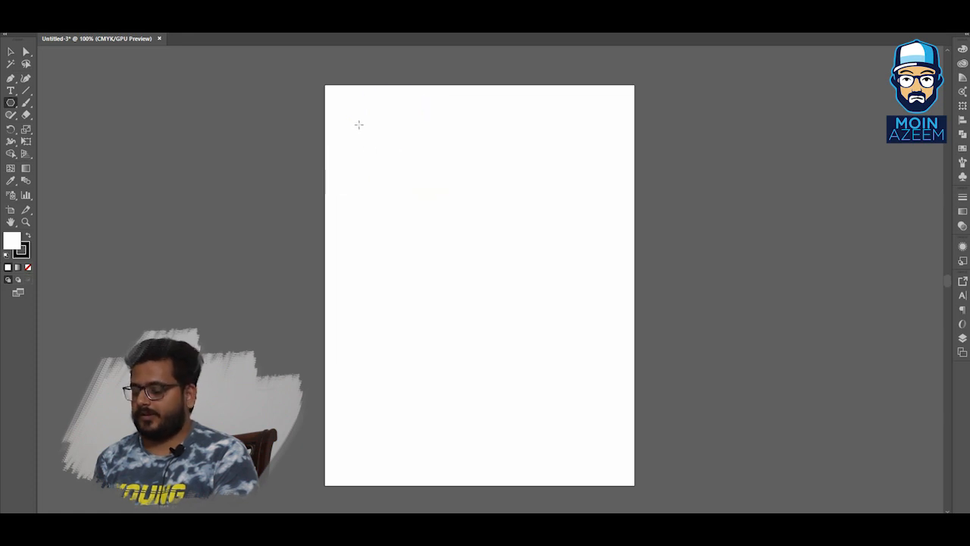
Draw a hexagon with the Polygon tool near the artboard's upper left and switch to the Selection tool.
left_click_drag(365, 129, 454, 210)
key("v")
left_click(428, 162)
left_click(520, 135)
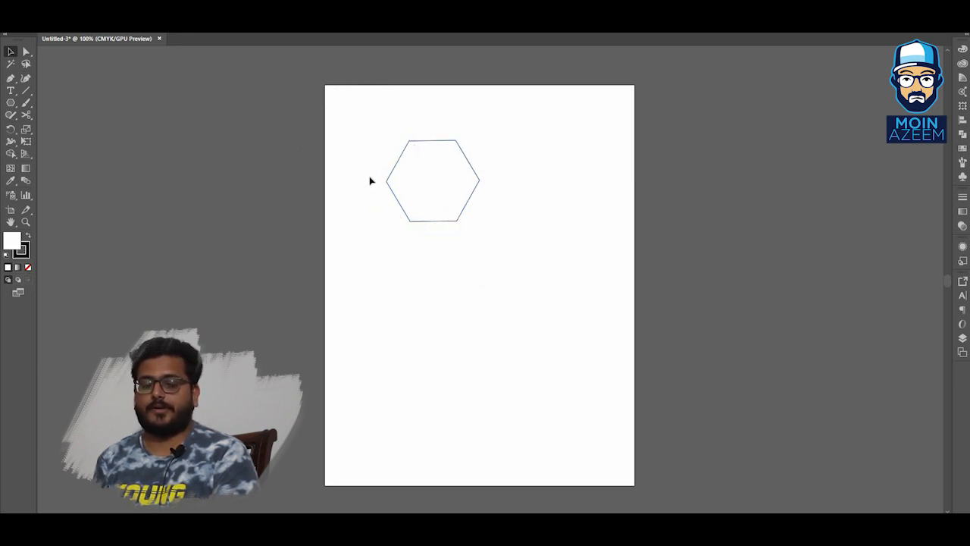
Select the hexagon, rotate it slightly, and delete it.
left_click(453, 208)
left_click(521, 158)
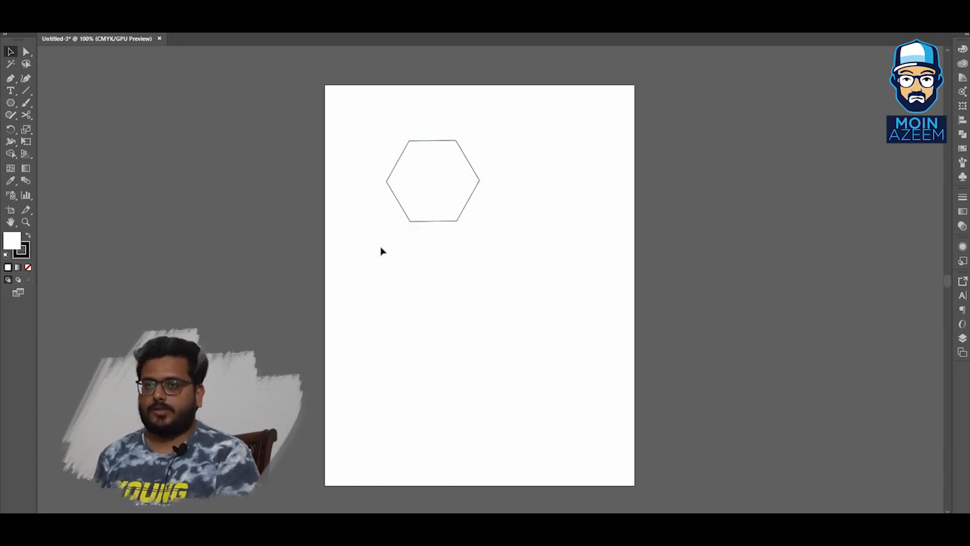
left_click_drag(436, 200, 457, 191)
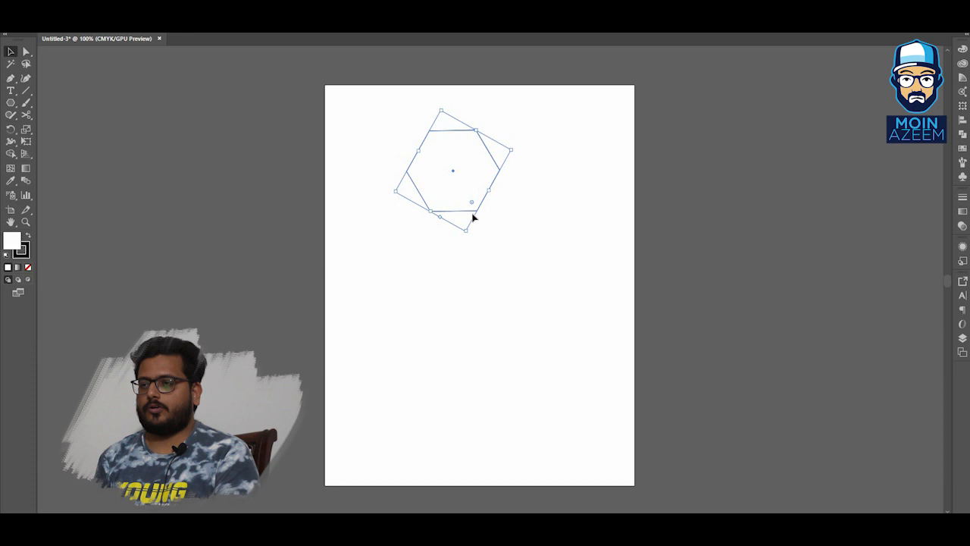
key("Delete")
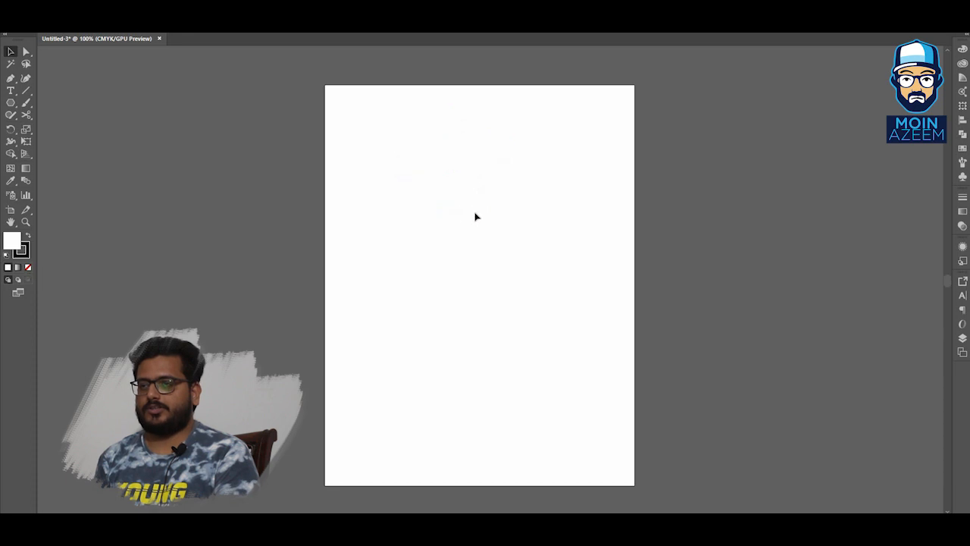
Draw a hexagon with the Polygon tool near the artboard's upper left, then deselect it.
left_click(10, 102)
left_click_drag(388, 153, 406, 175)
key("v")
left_click(426, 204)
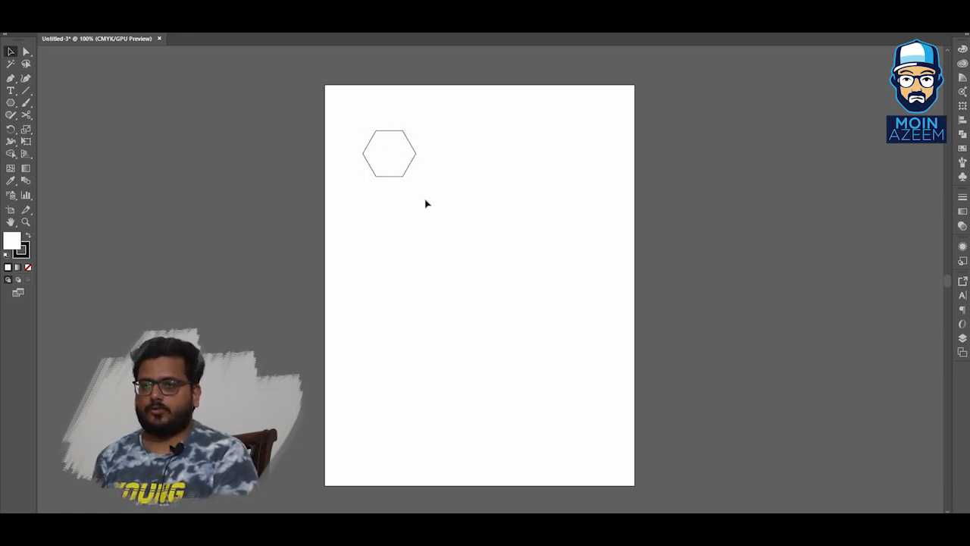
Create a three-sided polygon through the Polygon dialog and delete it.
left_click(11, 102)
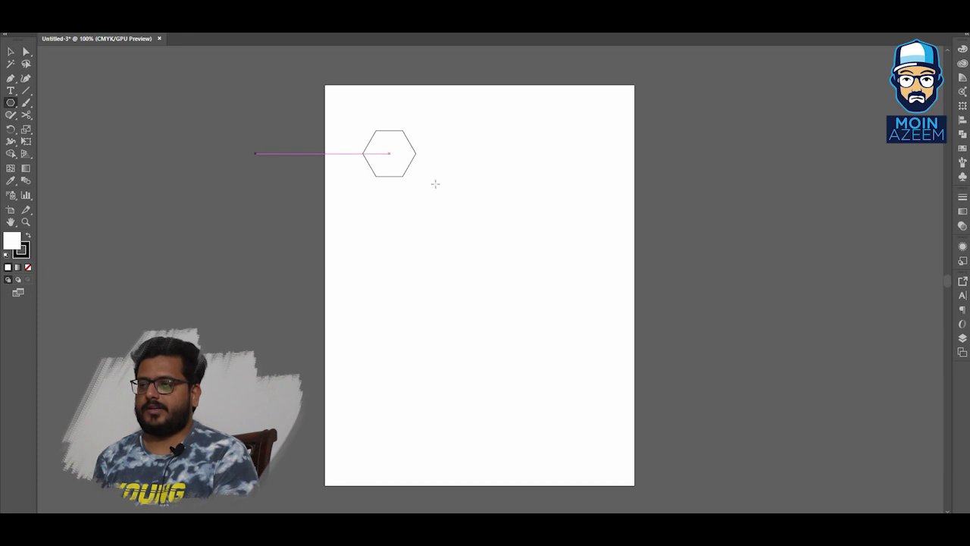
left_click(485, 189)
left_click_drag(371, 210, 729, 171)
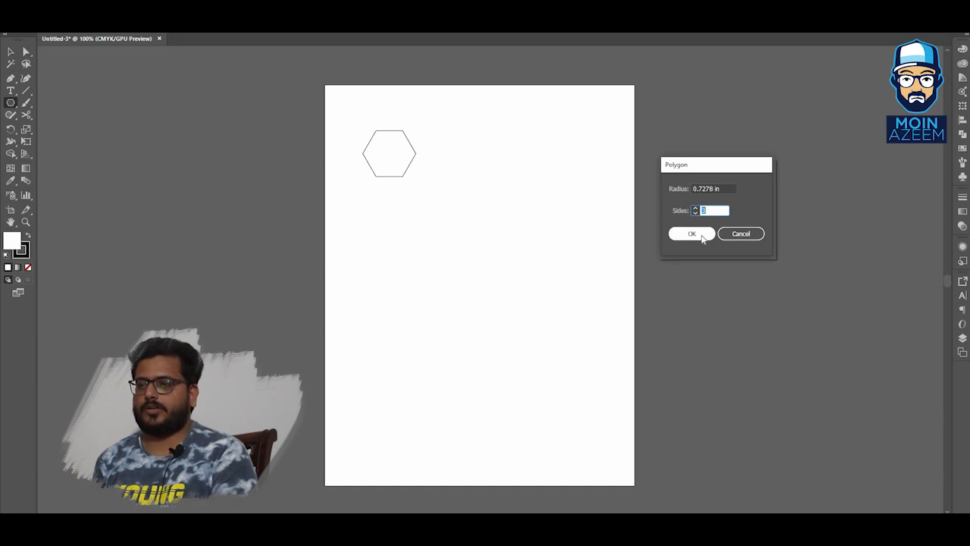
left_click(703, 236)
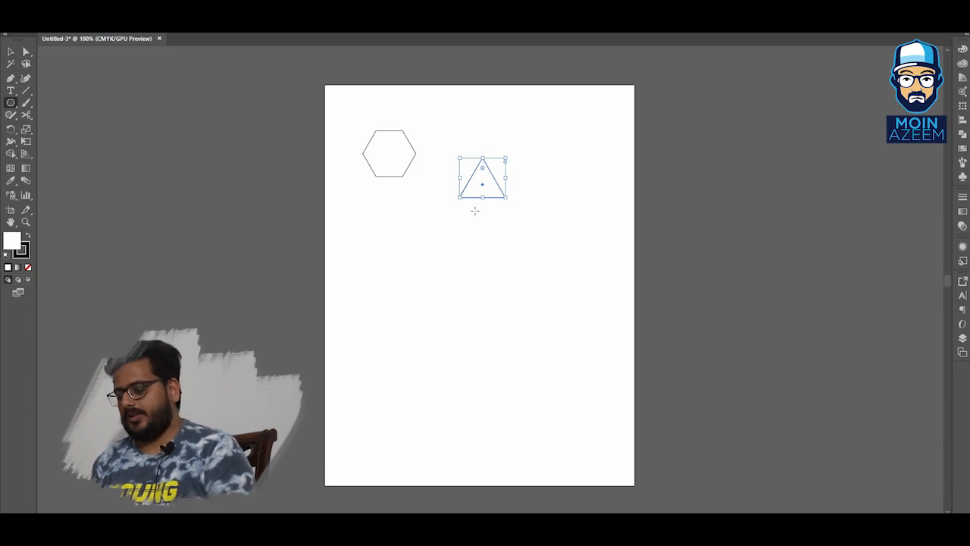
key("Delete")
Move the hexagon into the artboard's top-left corner.
key("v")
left_click(409, 173)
left_click_drag(399, 165, 373, 128)
left_click(412, 146)
left_click(362, 125)
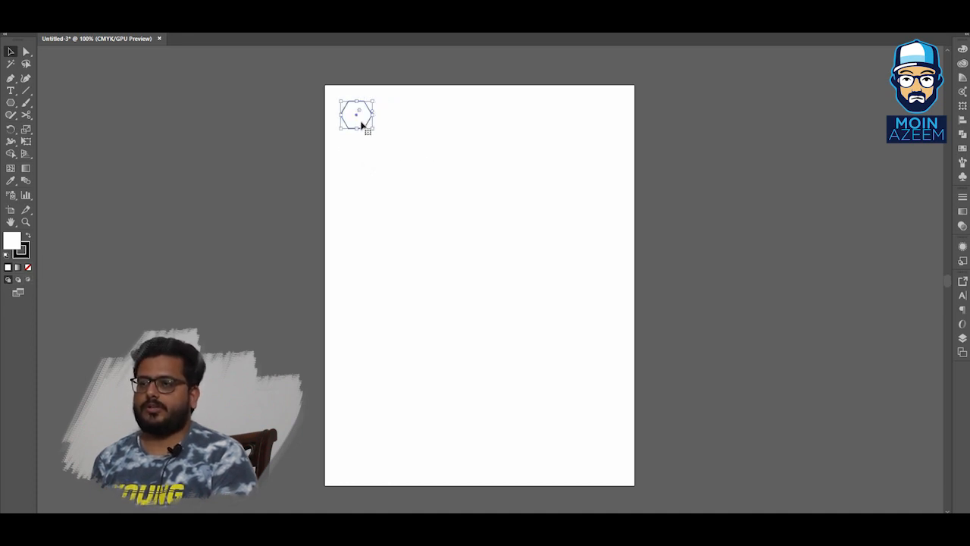
Duplicate the hexagon directly below and repeat the duplication to build a column of twelve hexagons down the artboard.
left_click_drag(362, 125, 362, 152)
key("ctrl+z")
key("ctrl+z")
left_click(401, 137)
left_click(363, 127)
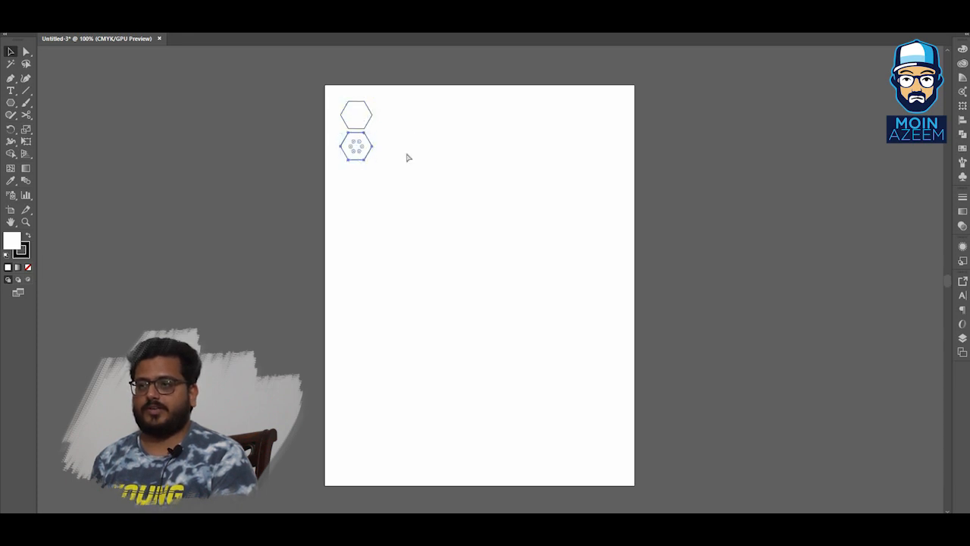
key("ctrl+d")
key("ctrl+d")
key("ctrl+d")
key("ctrl+d")
key("ctrl+d")
key("ctrl+d")
key("ctrl+d")
key("ctrl+d")
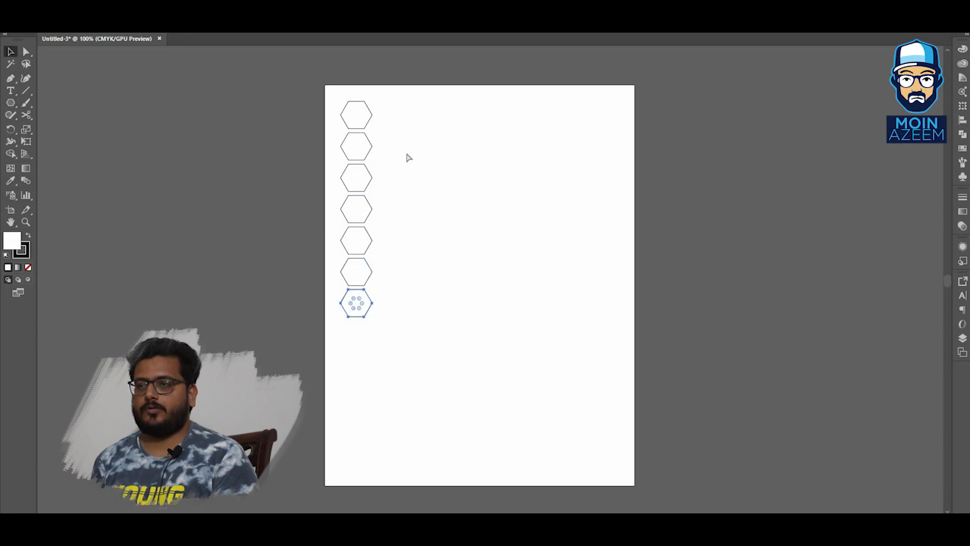
key("ctrl+d")
key("ctrl+d")
left_click(423, 139)
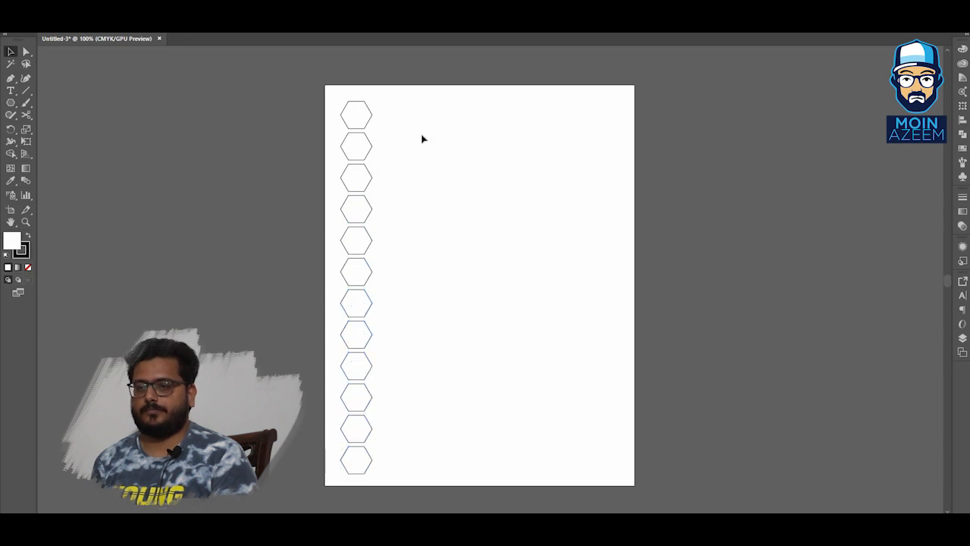
Select the whole column and duplicate it offset to the right so the two columns of hexagons interlock.
left_click_drag(415, 99, 402, 262)
left_click_drag(352, 384, 373, 449)
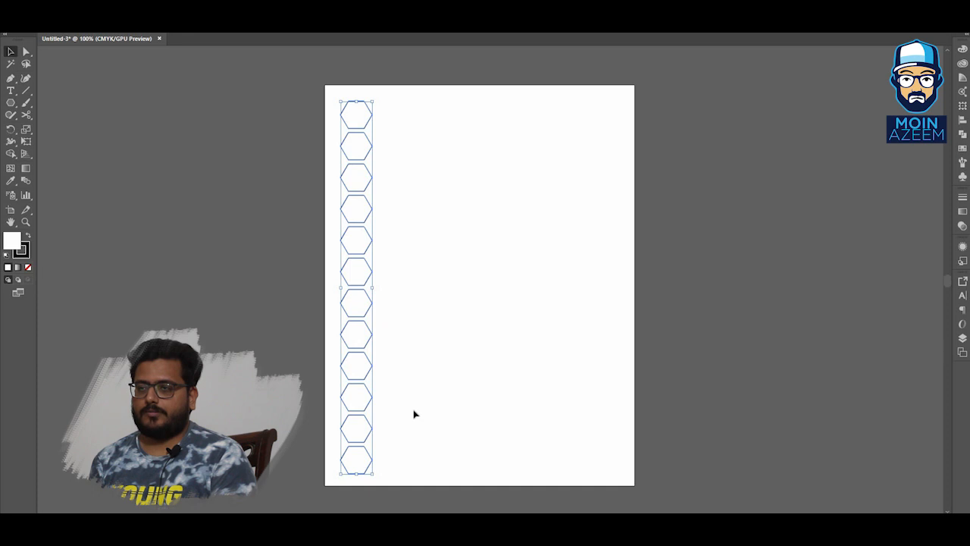
left_click_drag(358, 305, 384, 288)
key("z")
left_click_drag(368, 245, 482, 176)
key("v")
key("z")
left_click_drag(530, 152, 420, 261)
left_click_drag(553, 190, 439, 256)
key("v")
key("ctrl+0")
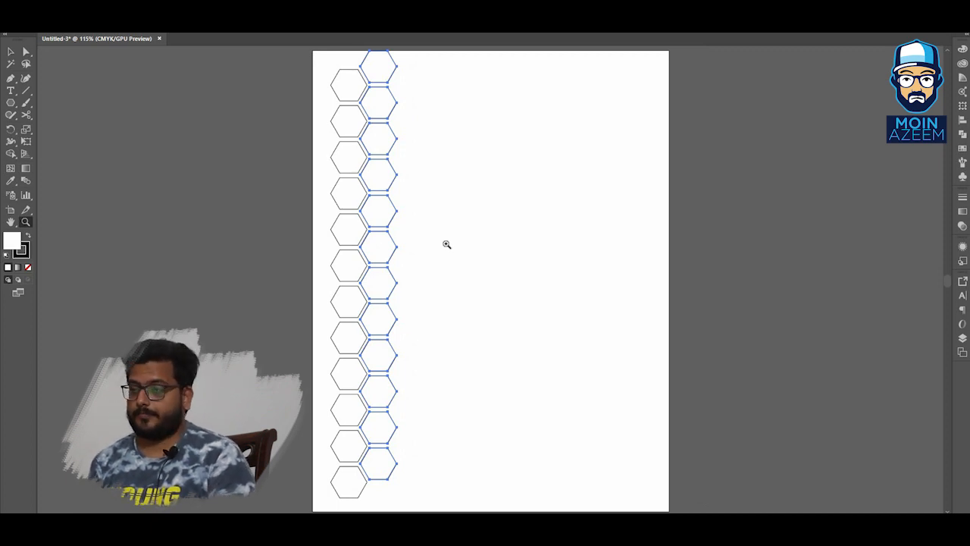
Select both columns, duplicate them to the right and repeat to fill the artboard with a honeycomb grid.
key("ctrl+a")
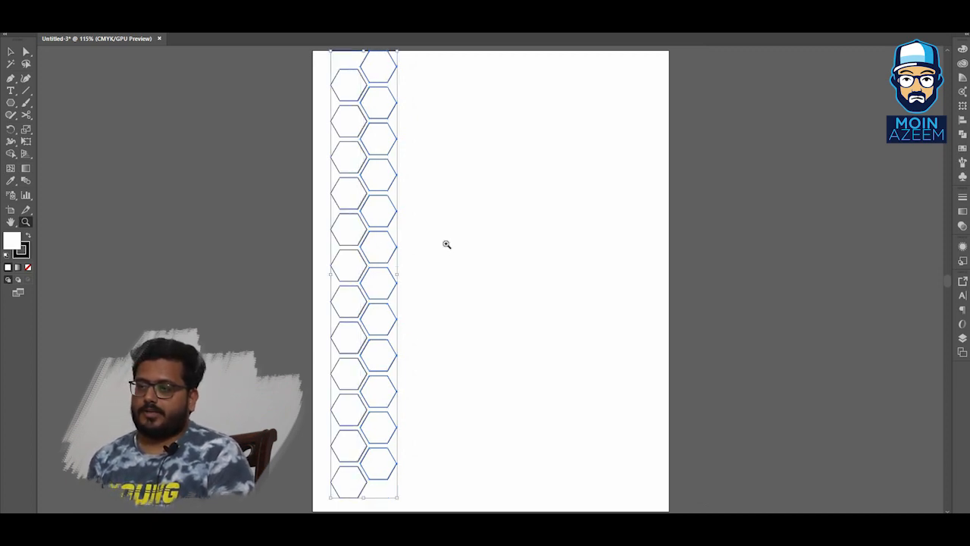
key("v")
left_click(434, 245)
key("ctrl+a")
left_click_drag(403, 224, 446, 225)
key("ctrl+d")
key("ctrl+d")
key("ctrl+d")
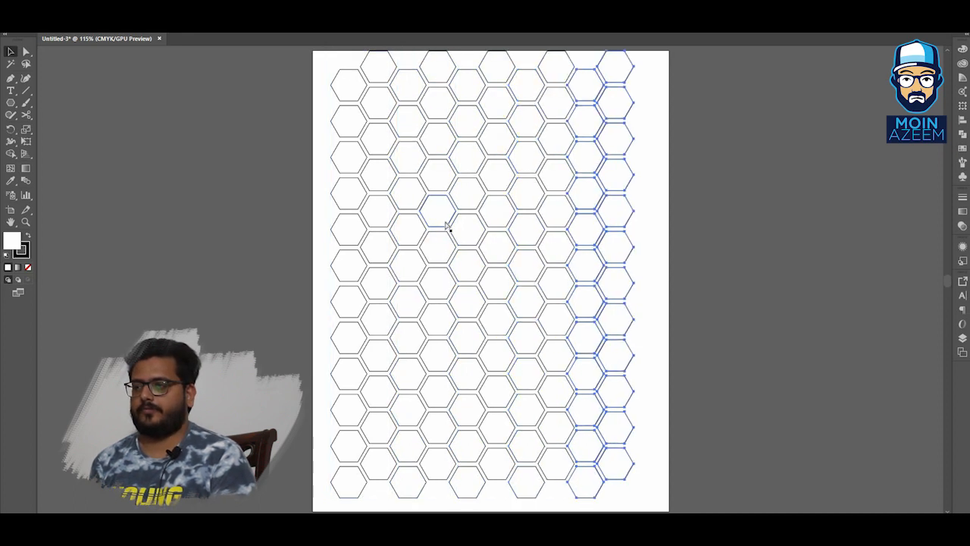
left_click(677, 242)
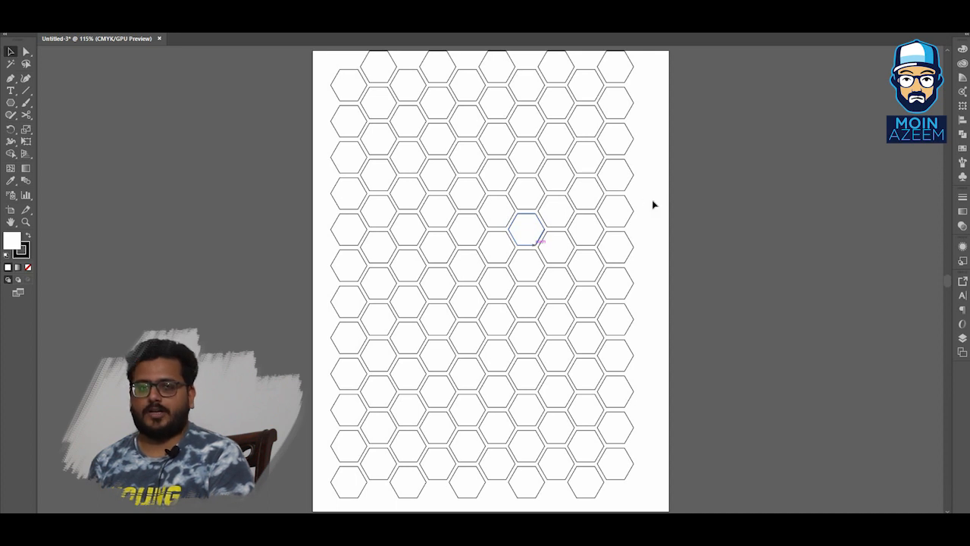
Zoom in closely on a hexagon in the grid to inspect its outline.
left_click_drag(697, 214, 639, 176)
left_click(420, 184)
left_click(411, 257)
left_click_drag(506, 239, 723, 267)
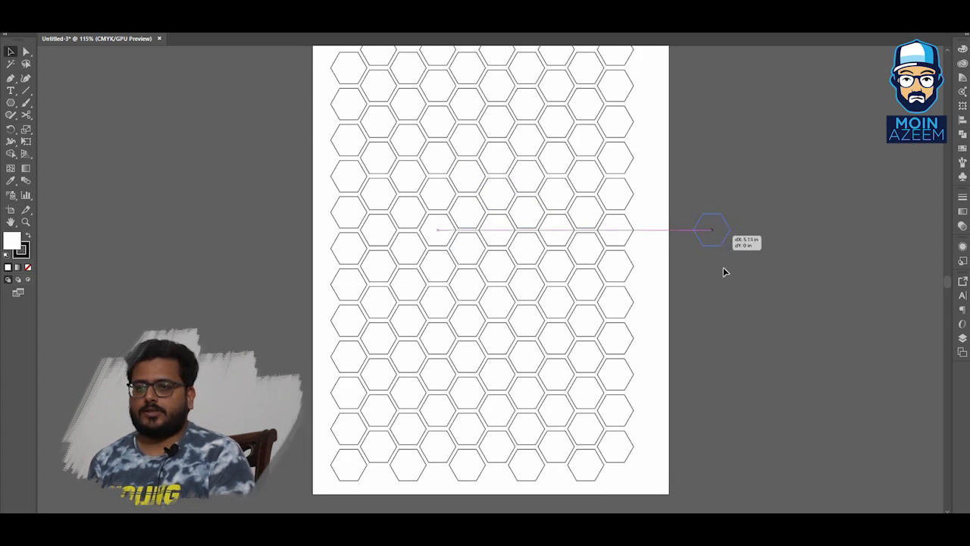
left_click(735, 262)
key("ctrl+z")
left_click(735, 259)
left_click_drag(603, 224, 591, 214)
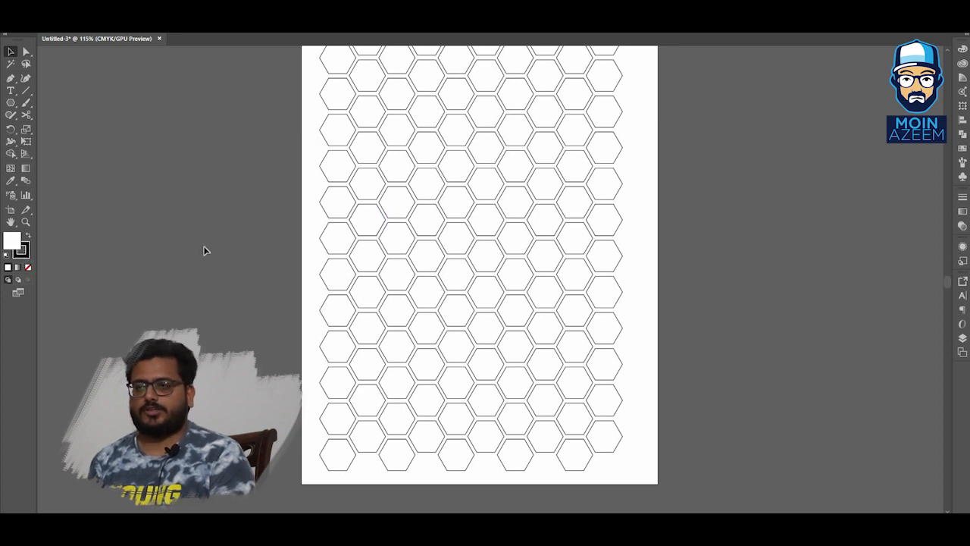
key("z")
left_click_drag(357, 178, 585, 192)
left_click_drag(664, 193, 675, 198)
left_click_drag(626, 256, 550, 134)
key("v")
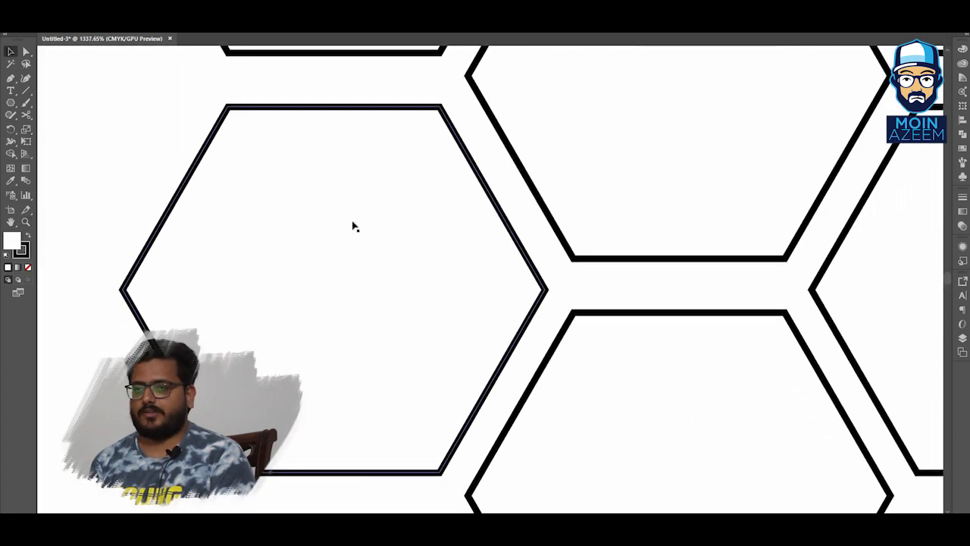
left_click_drag(310, 252, 332, 222)
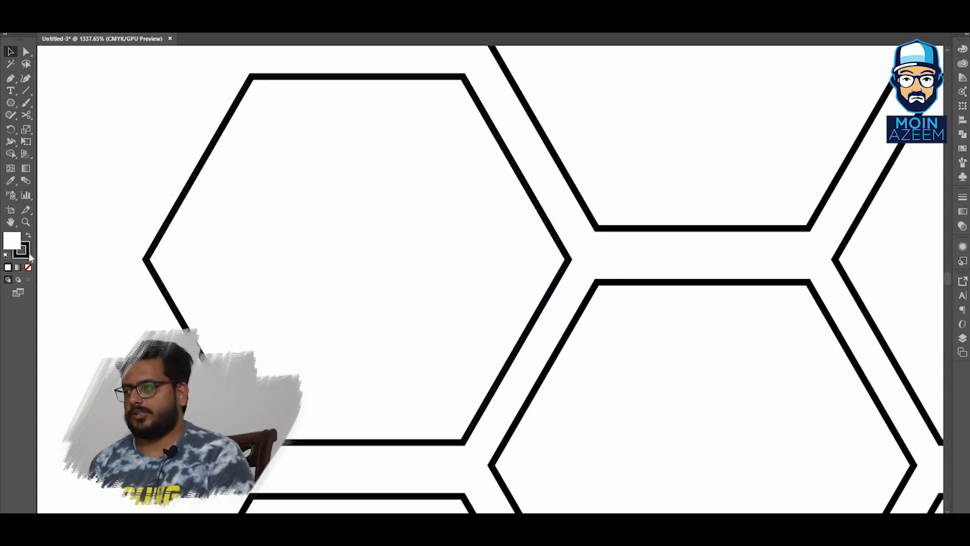
Select one hexagon and set its stroke colour to dark grey 5B5B5B in the Color Picker.
left_click(235, 233)
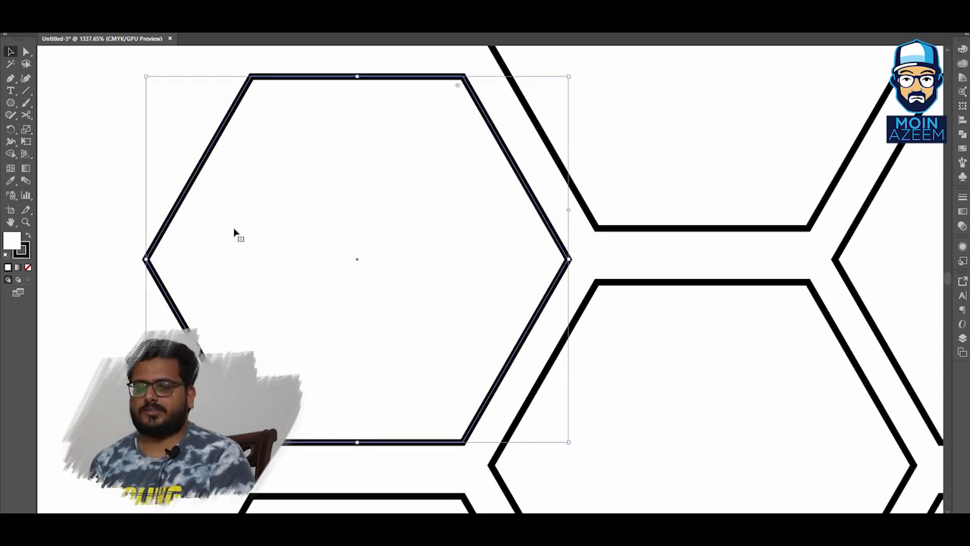
left_click(25, 257)
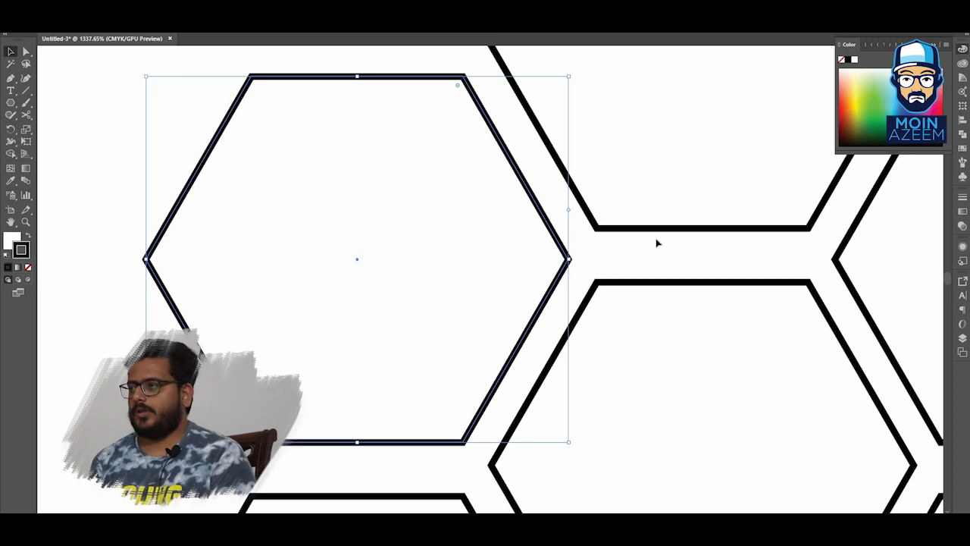
left_click(962, 150)
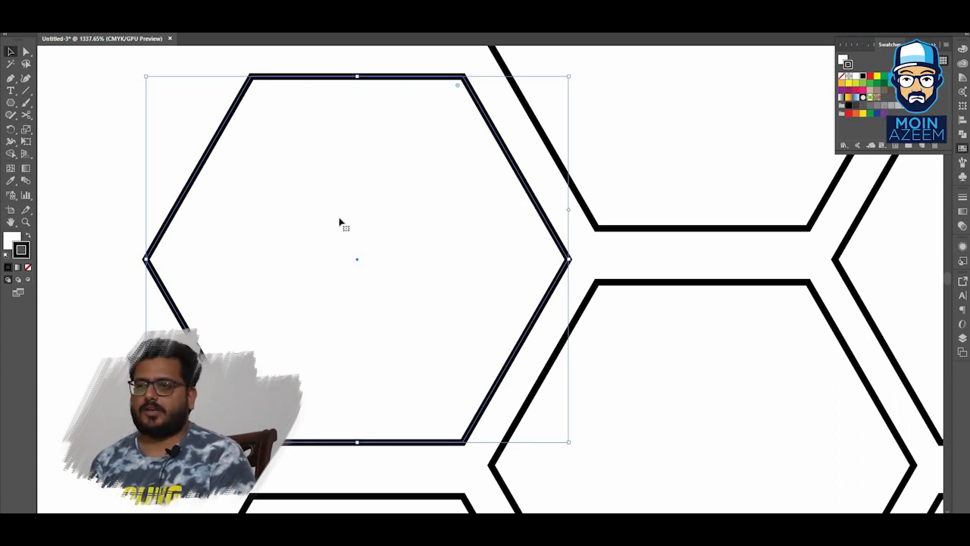
left_click(963, 150)
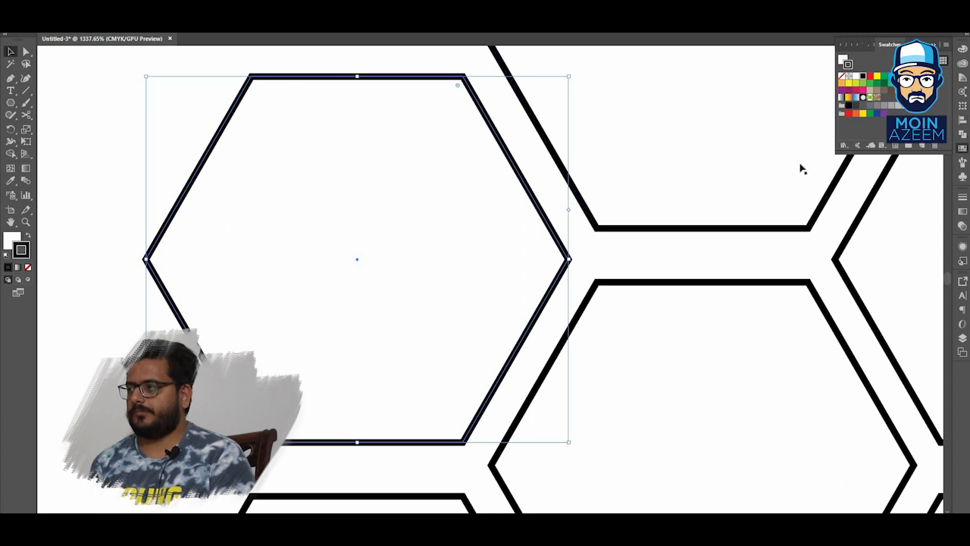
double_click(23, 249)
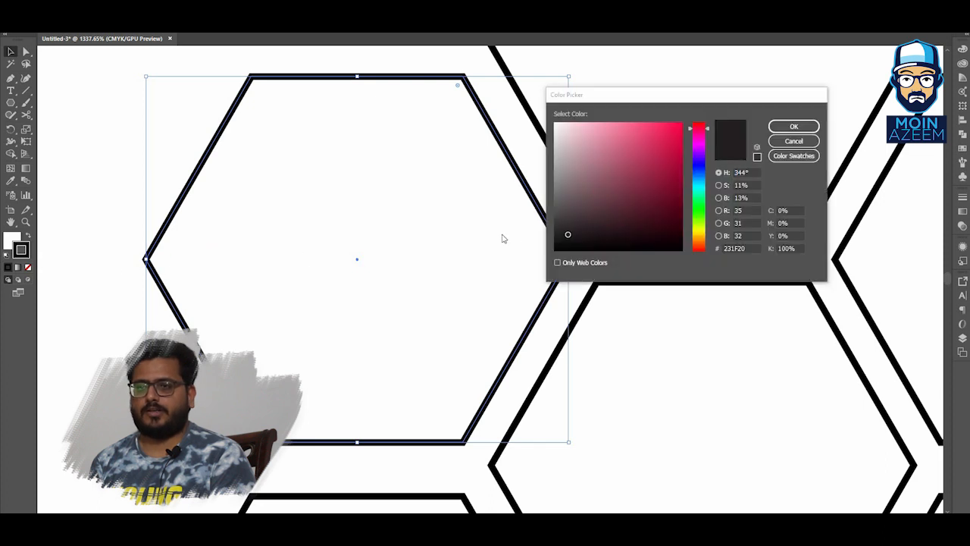
left_click_drag(631, 95, 688, 66)
mouse_move(679, 111)
left_mouse_down()
mouse_move(690, 126)
mouse_move(644, 165)
mouse_move(622, 171)
mouse_move(617, 160)
mouse_move(610, 177)
left_mouse_up()
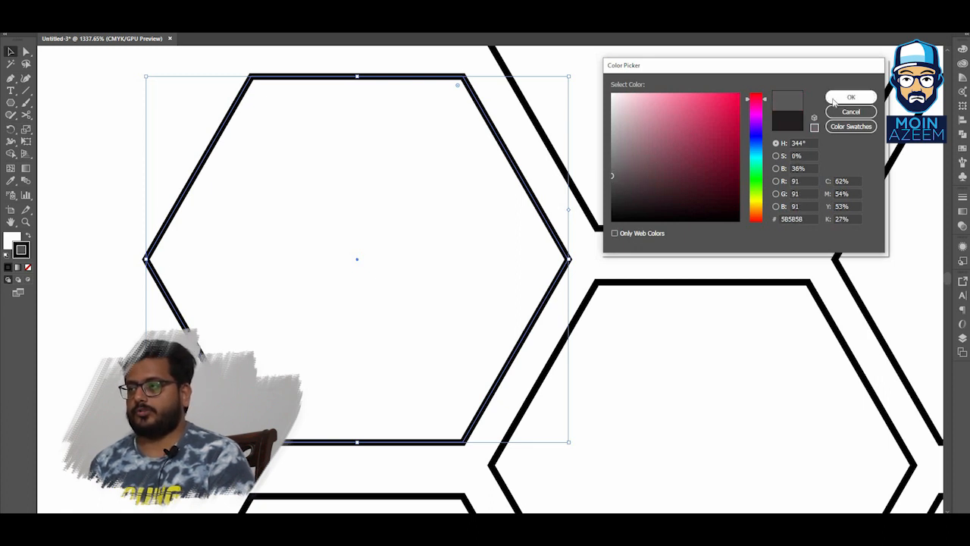
left_click(834, 102)
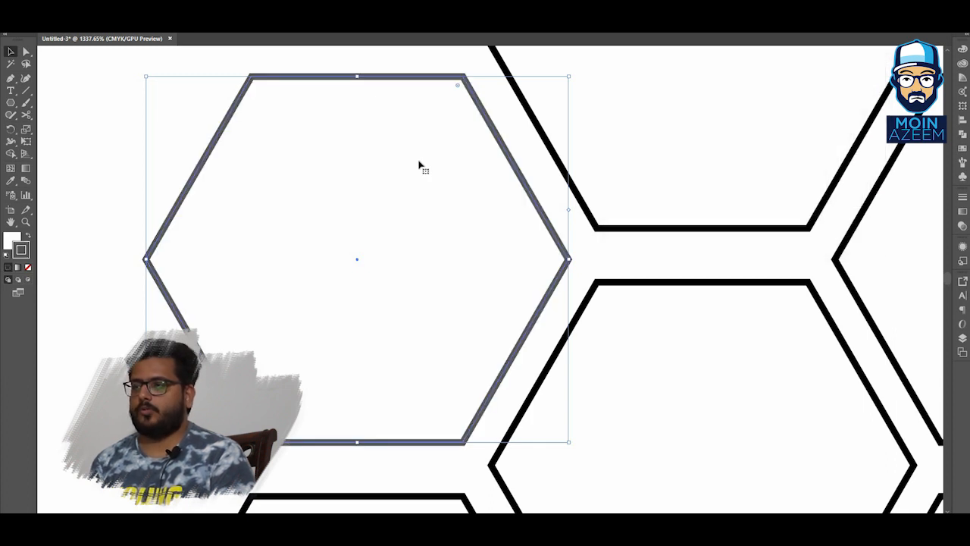
Fill the same hexagon with grey 898989 using the Color Picker.
left_click_drag(454, 137, 424, 191)
left_click(452, 142)
key("z")
left_click_drag(456, 136, 568, 106)
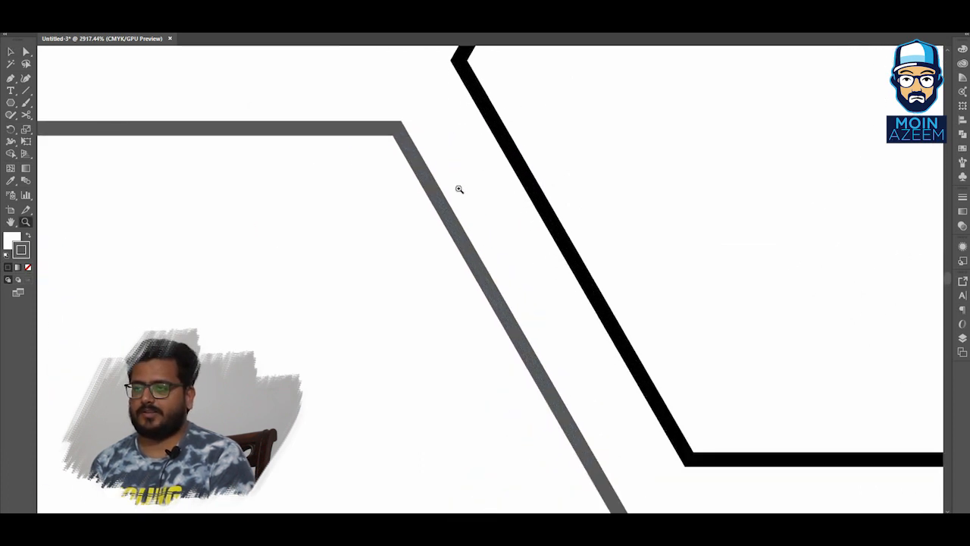
key("v")
key("z")
left_click_drag(435, 197, 317, 294)
left_click_drag(317, 294, 381, 214)
key("v")
left_click(336, 245)
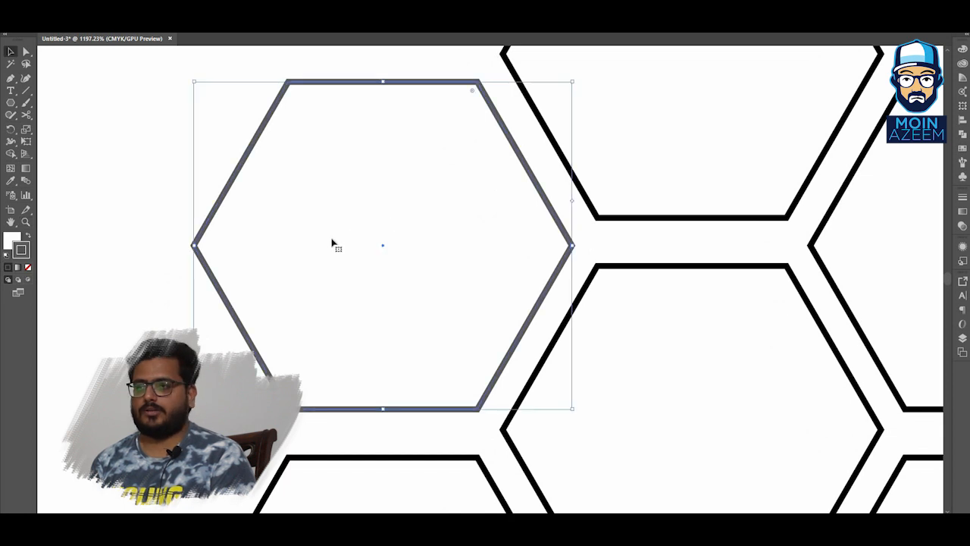
left_click(12, 236)
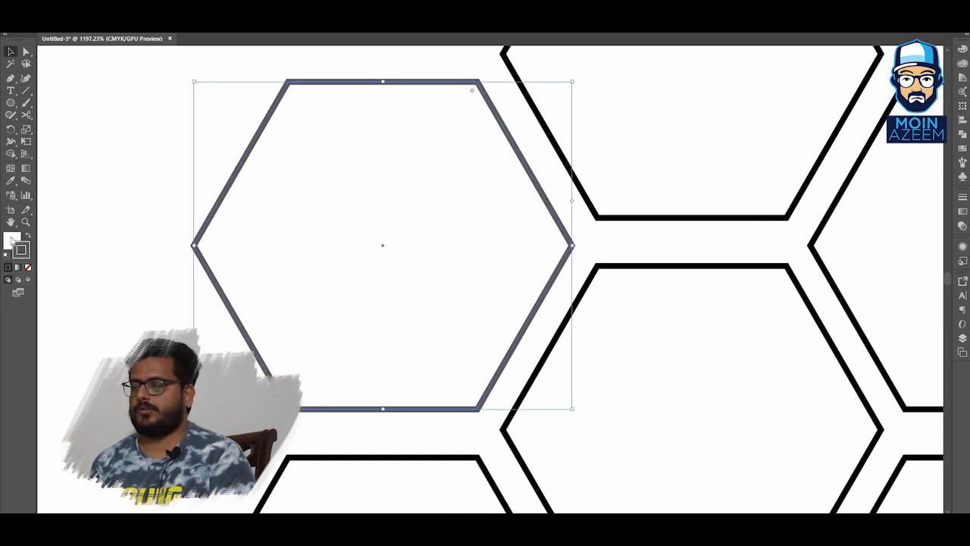
left_click(14, 242)
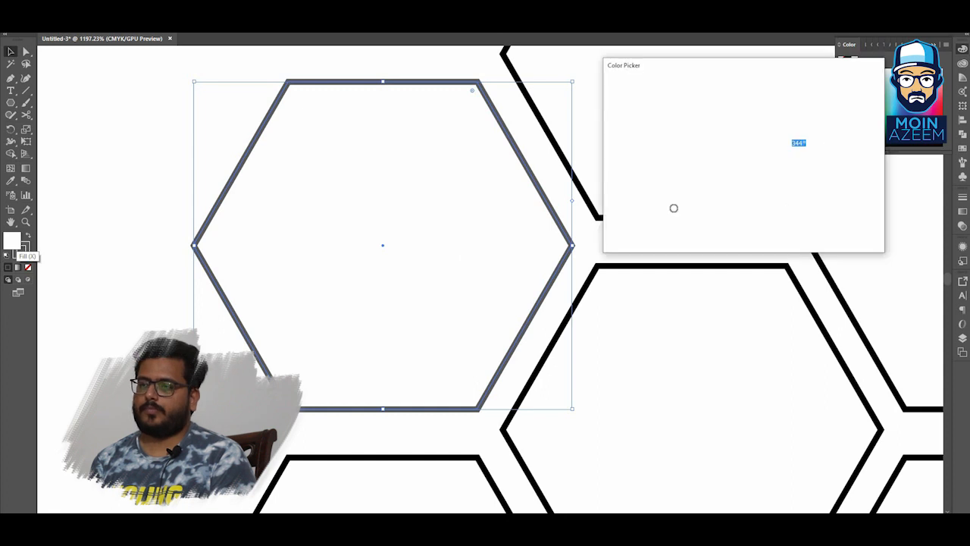
left_click_drag(611, 162, 612, 155)
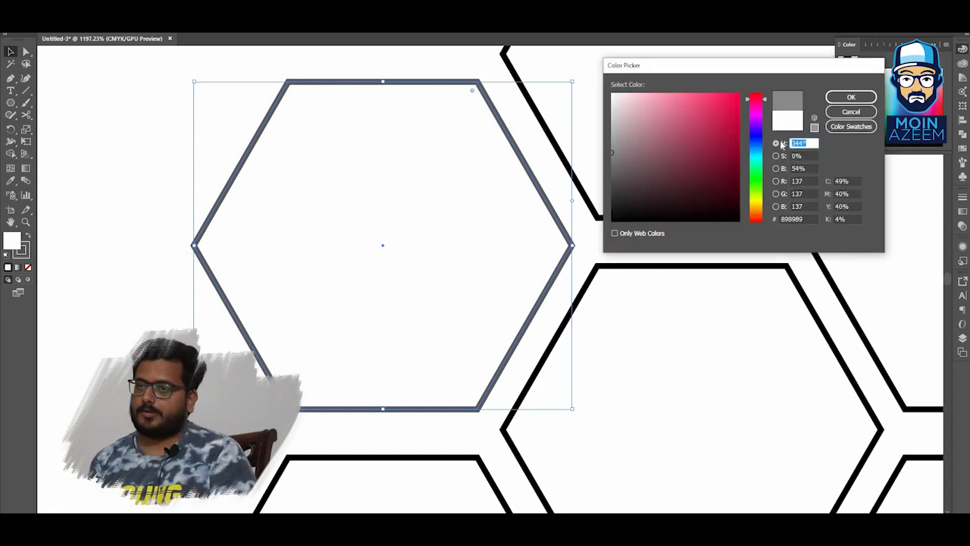
left_click(843, 102)
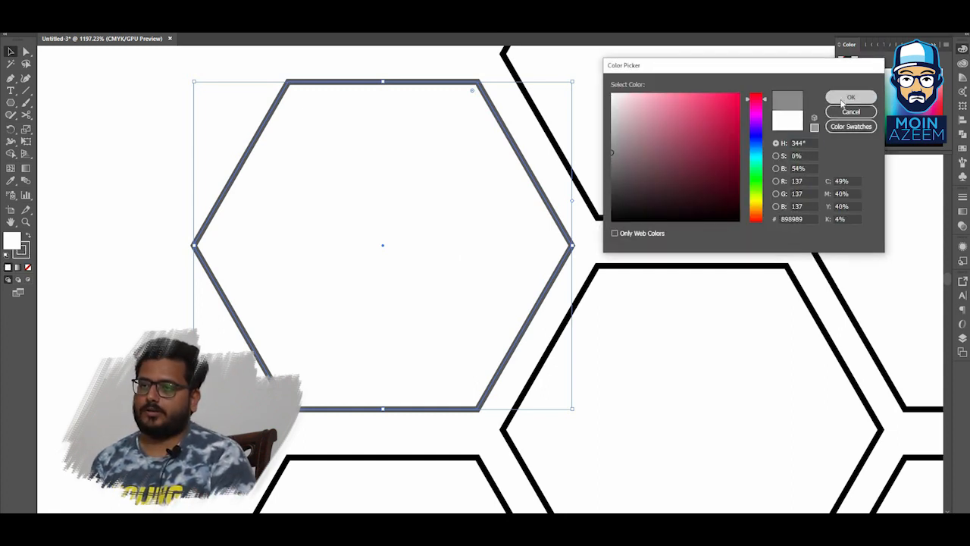
left_click(643, 169)
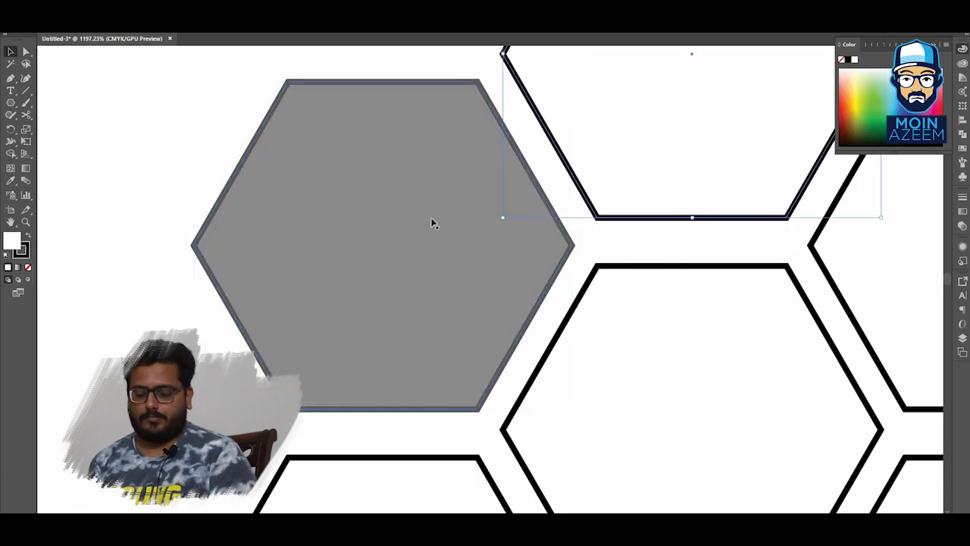
Select eight scattered hexagons across the grid and fill them with the red swatch.
left_click(197, 160)
key("z")
left_click_drag(551, 167, 440, 251)
left_click_drag(749, 130, 401, 266)
left_click_drag(595, 198, 482, 195)
left_click_drag(577, 153, 530, 186)
left_click_drag(609, 164, 559, 190)
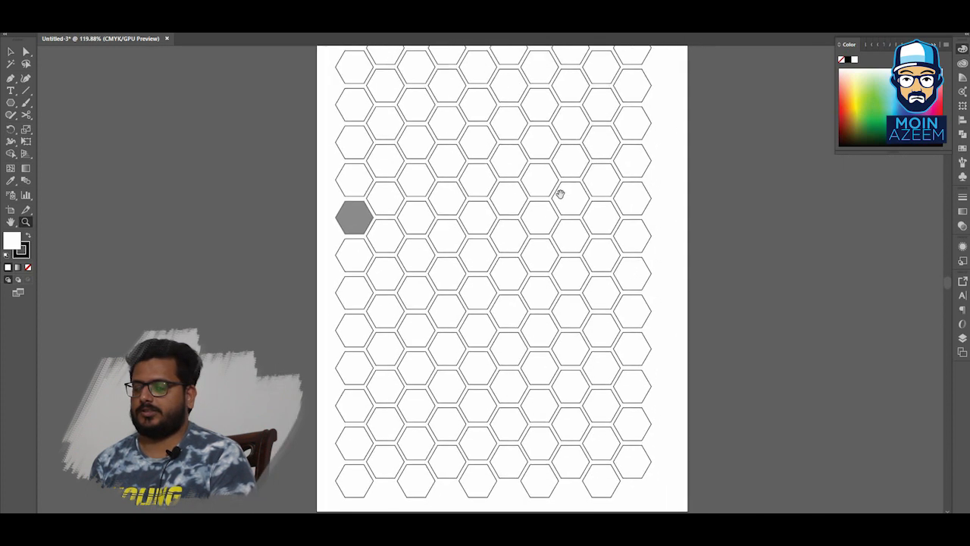
key("v")
left_click(535, 195)
left_click(458, 138, "shift")
left_click(475, 292, "shift")
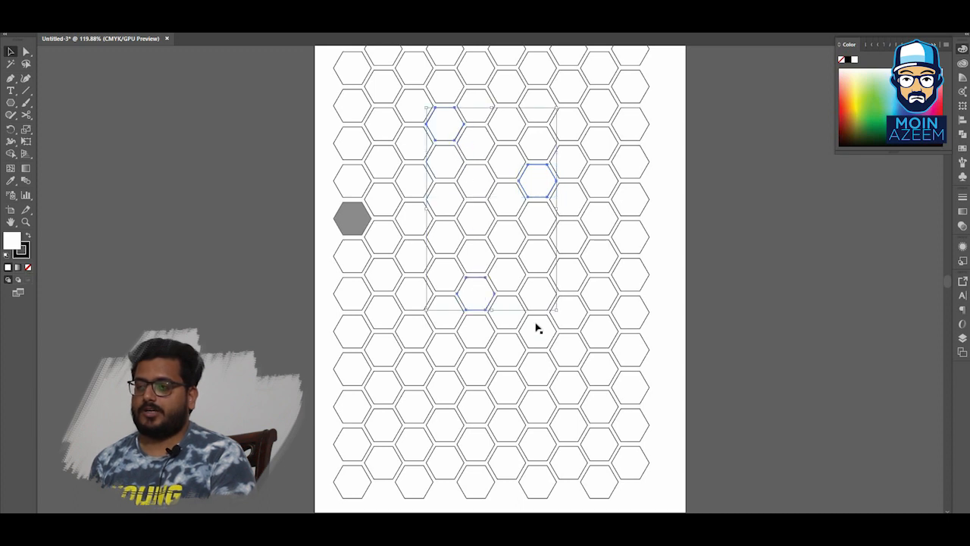
left_click(580, 393, "shift")
left_click(389, 393, "shift")
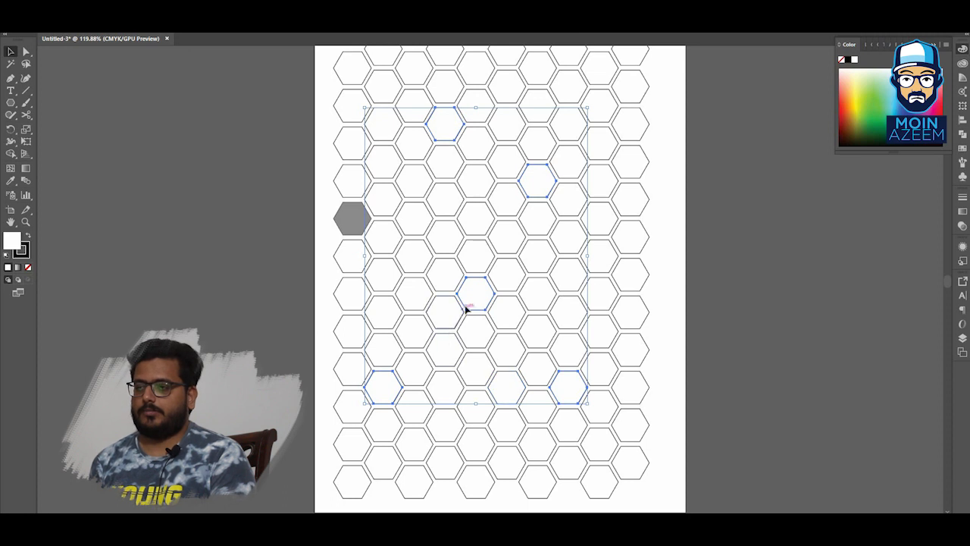
left_click(447, 475, "shift")
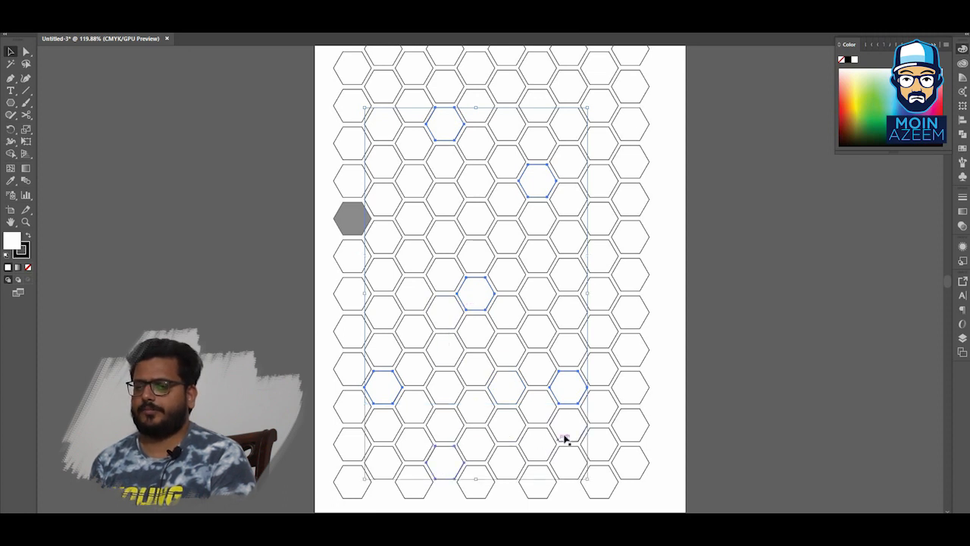
left_click(451, 200, "shift")
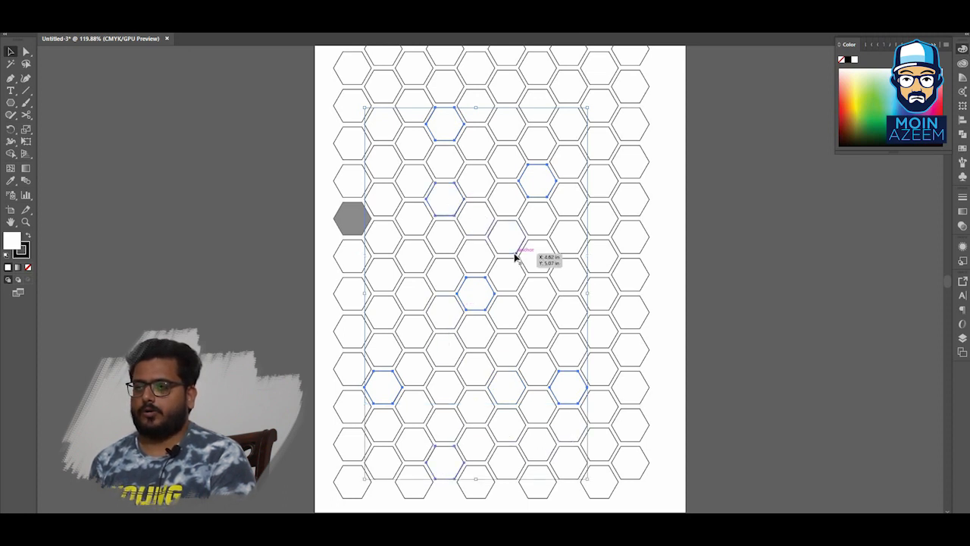
left_click(612, 290, "shift")
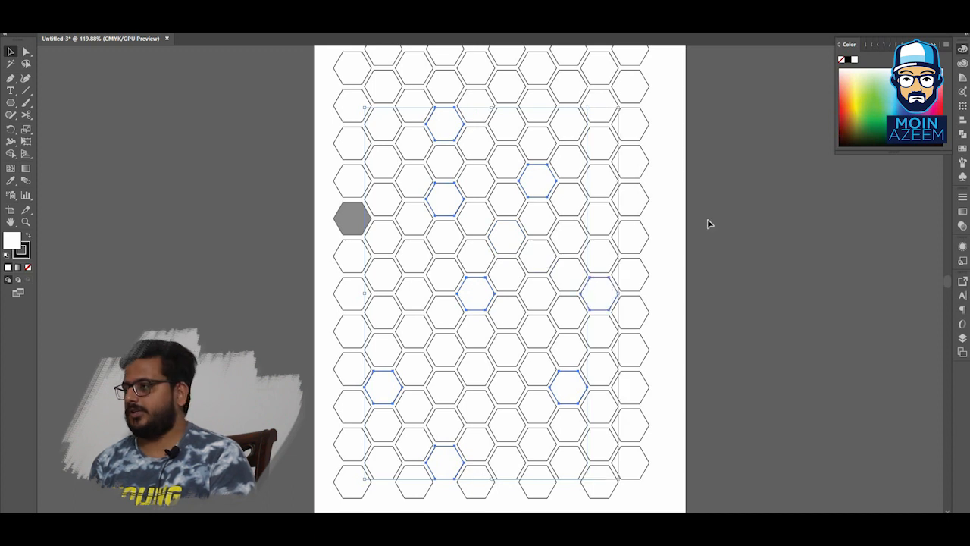
left_click(888, 44)
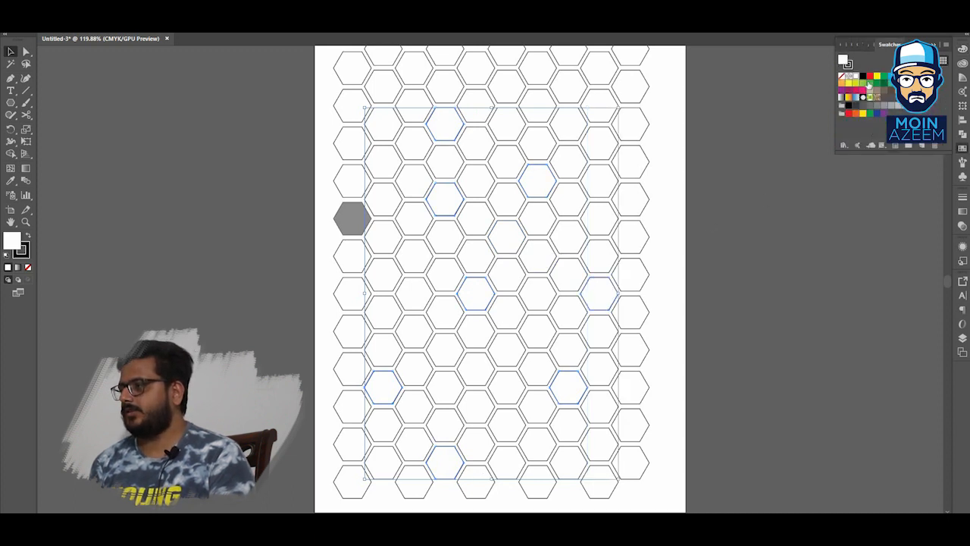
left_click(869, 77)
left_click(777, 200)
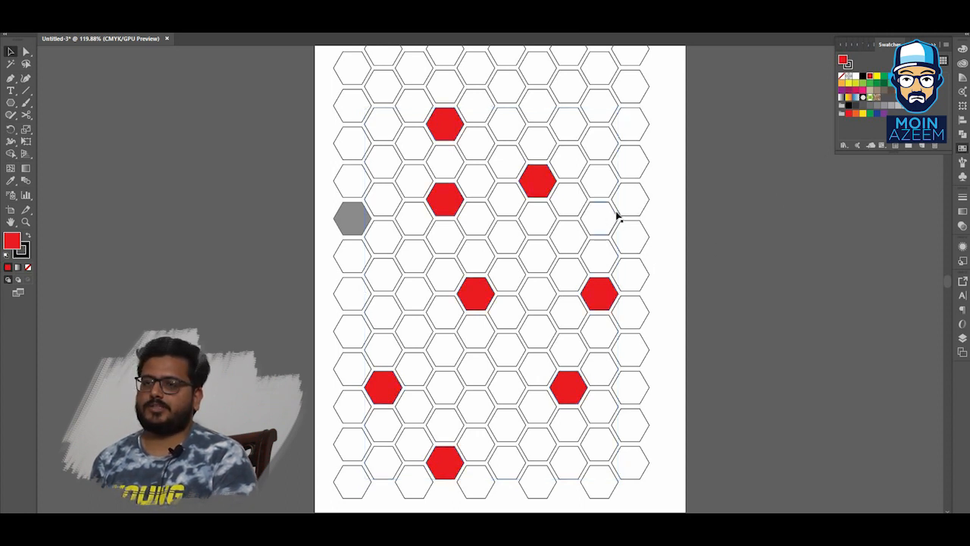
left_click(541, 182)
left_click(718, 226)
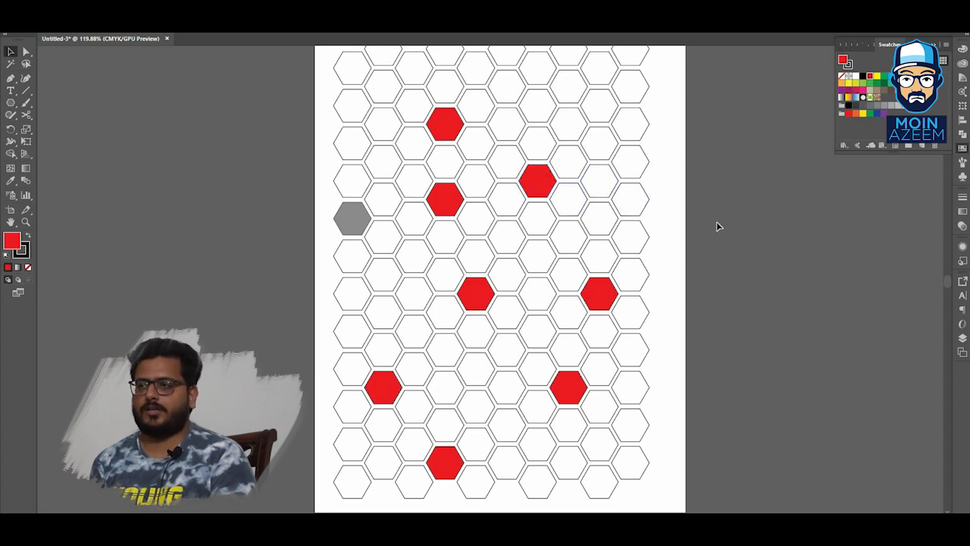